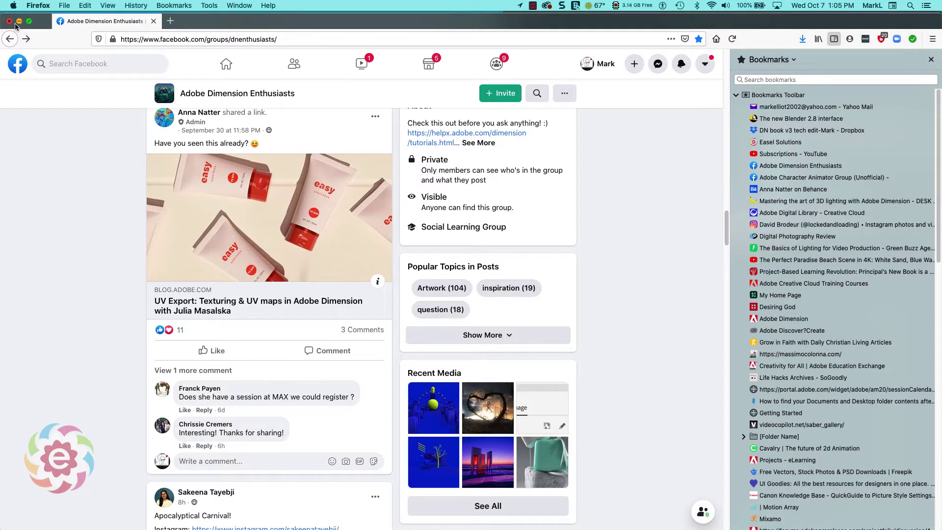
Quit Firefox, select the tube's Body part and generate its UVs
click(31, 4)
click(73, 98)
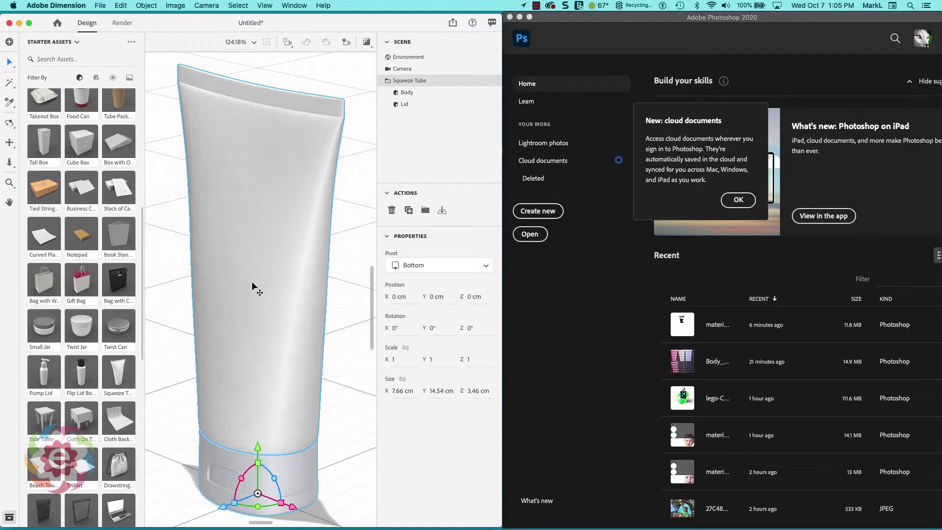
click(407, 93)
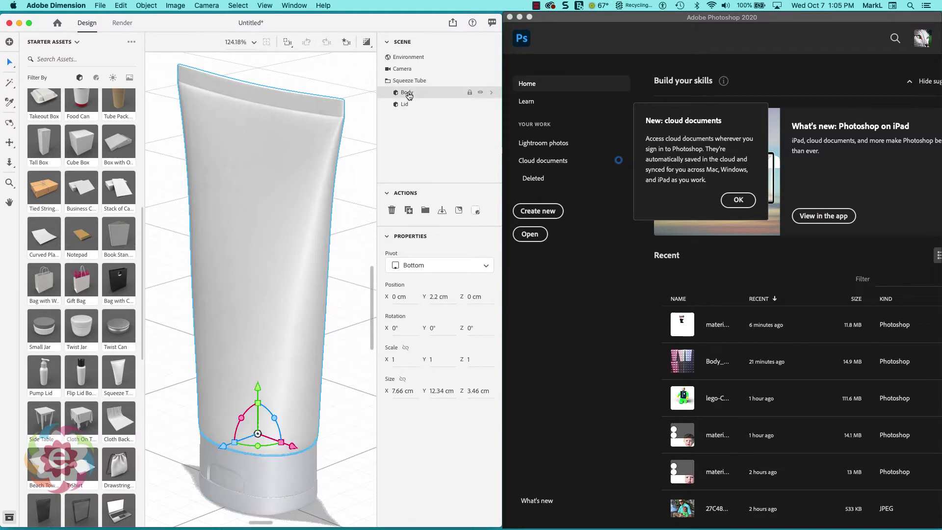
click(150, 6)
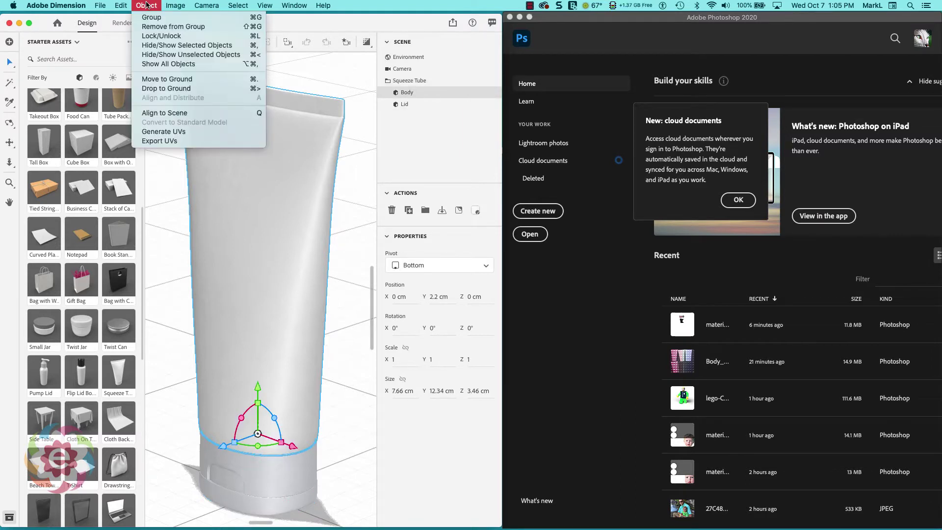
click(173, 132)
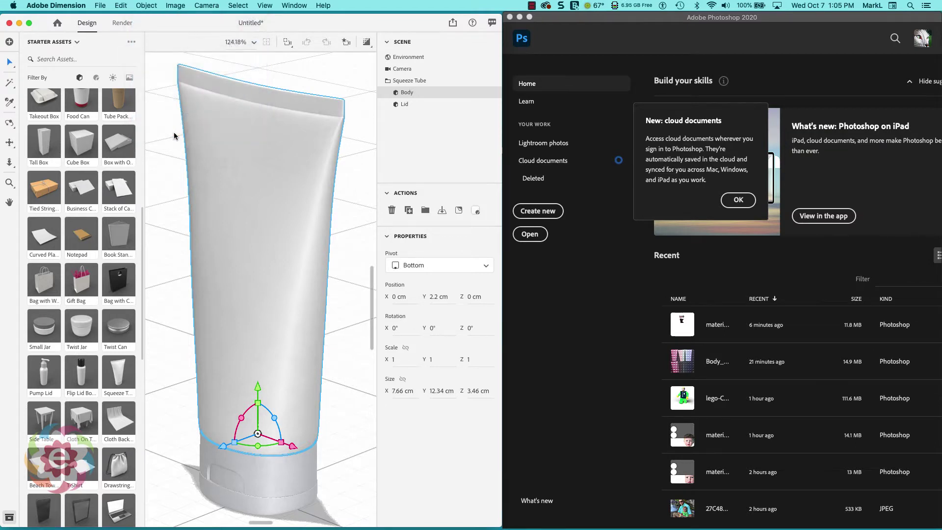
Export the Body's UVs as a 2048 x 2048 PSD saved to the Desktop
click(150, 6)
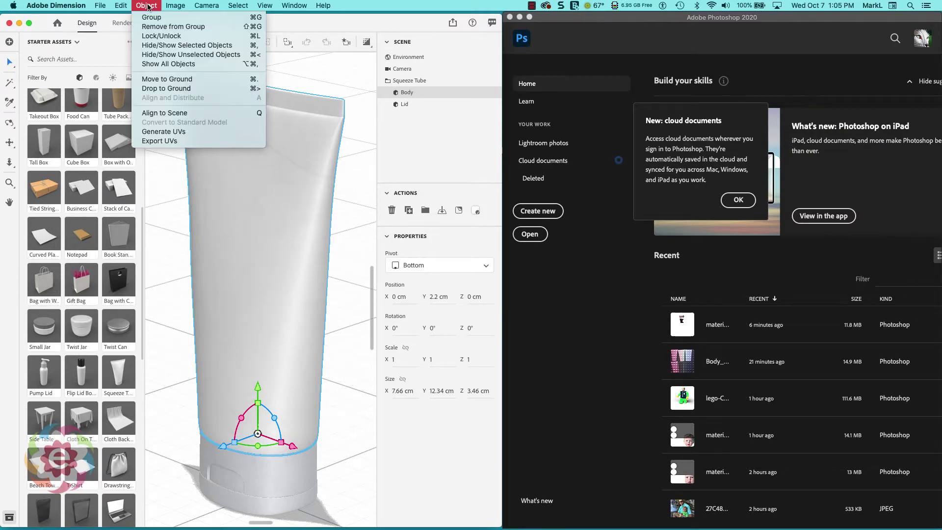
click(160, 141)
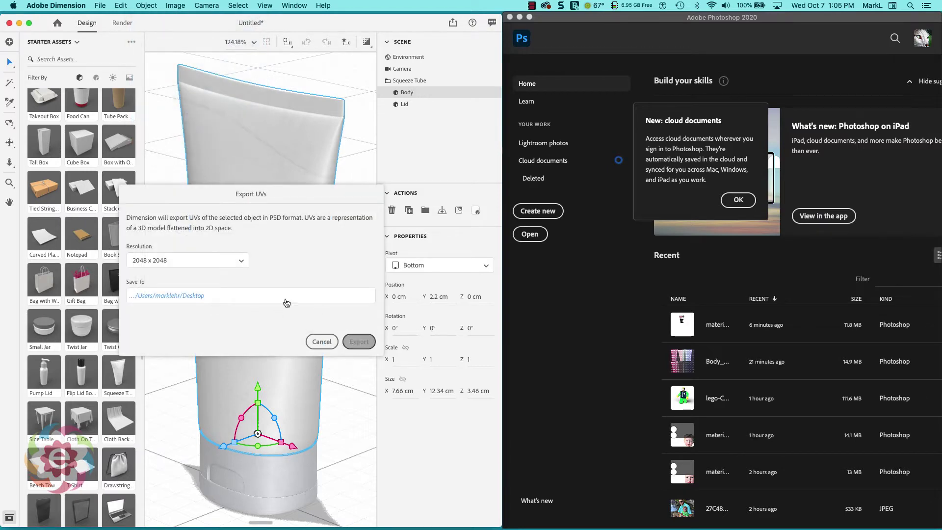
click(194, 296)
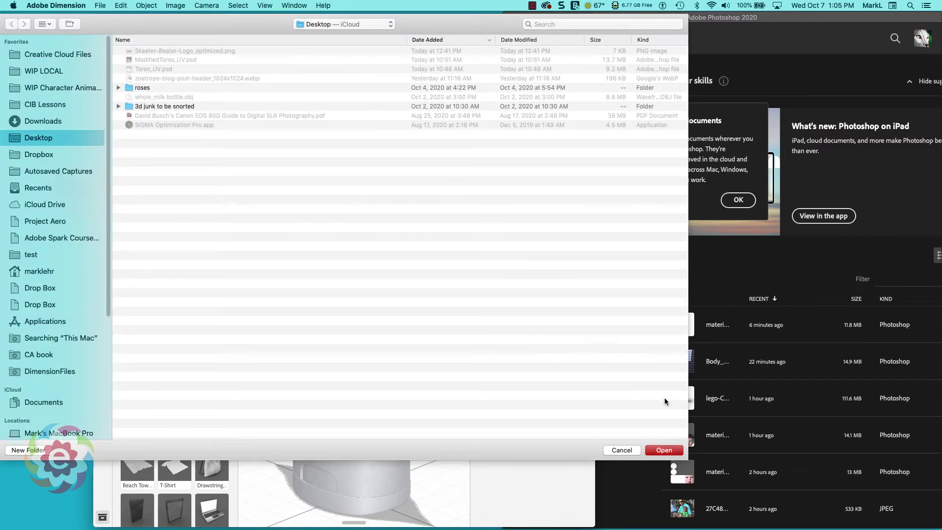
click(664, 450)
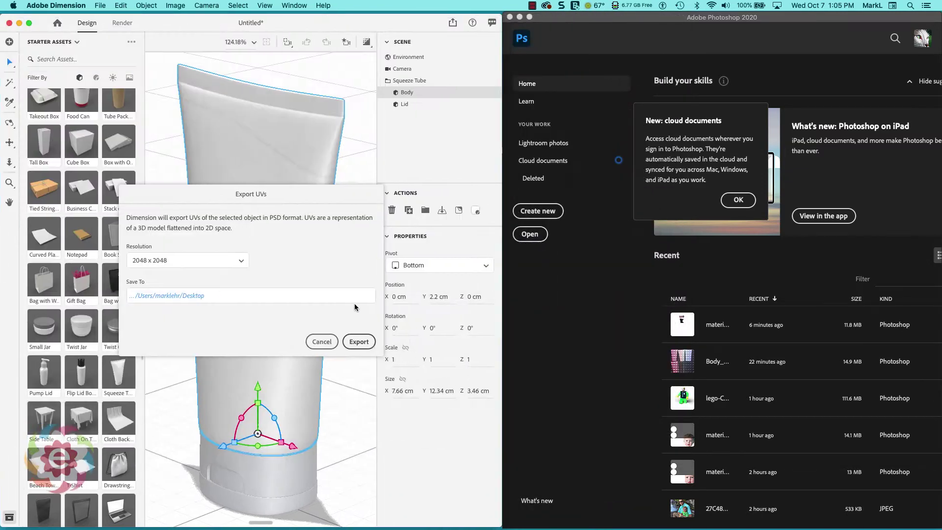
click(360, 341)
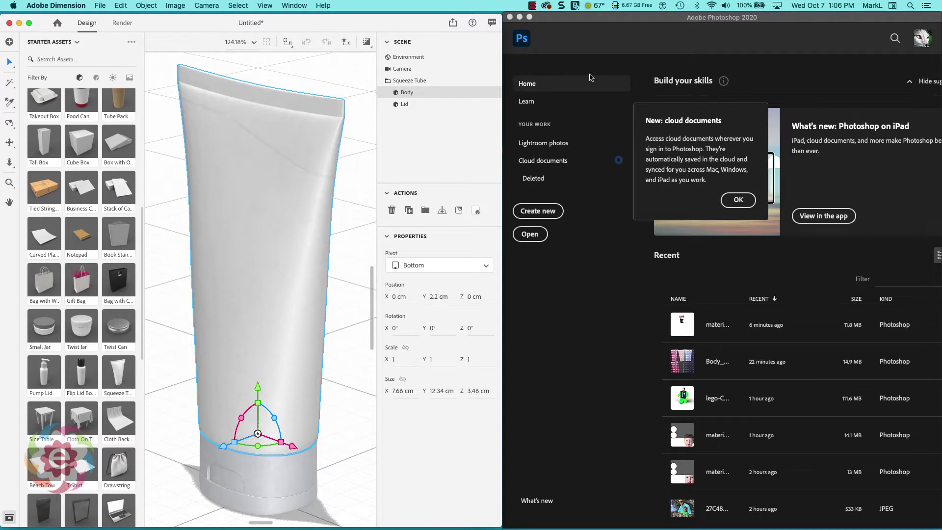
Open Body_UV.psd from the Desktop in Photoshop
click(570, 20)
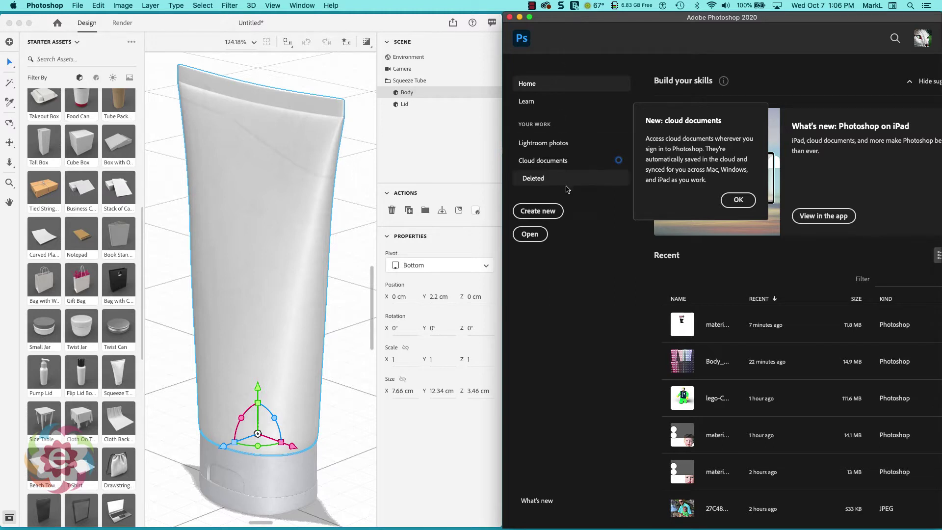
click(535, 235)
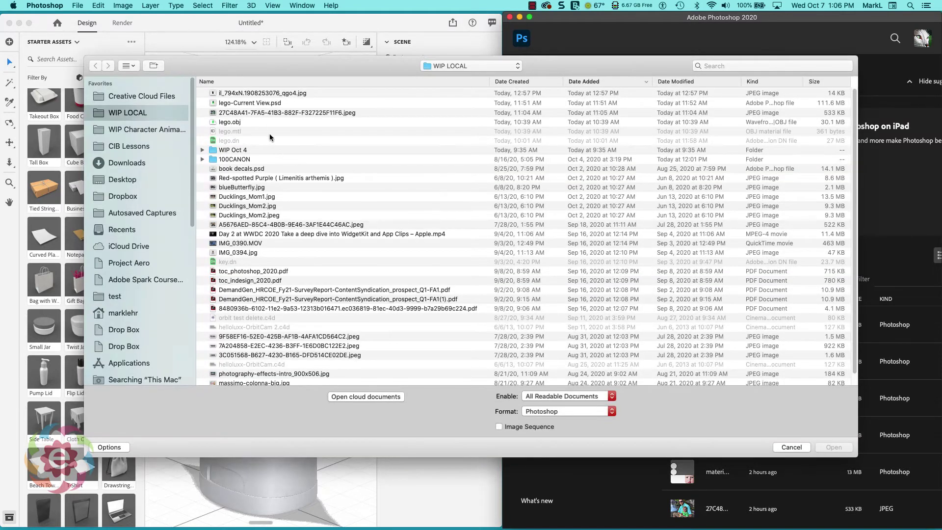
click(131, 180)
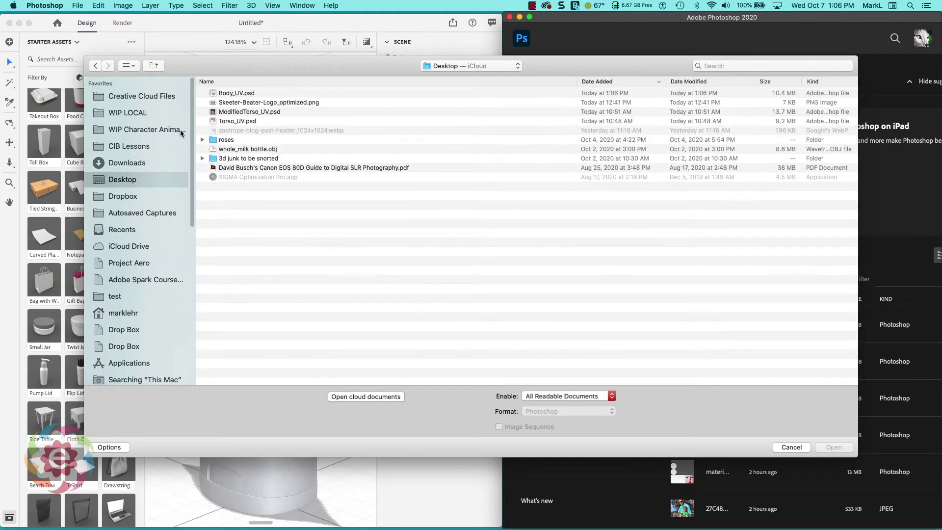
double_click(230, 93)
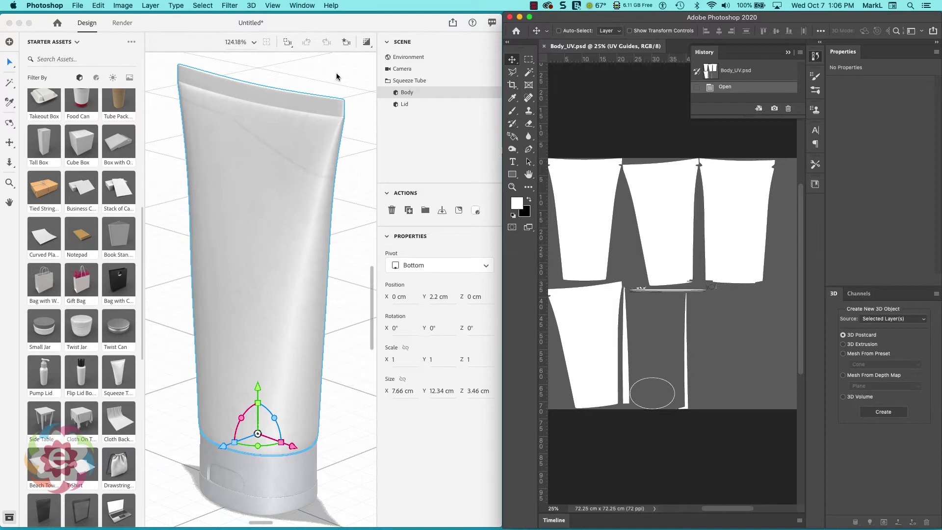
Show the Layers panel docked beside History and widened to reveal full layer names
click(299, 6)
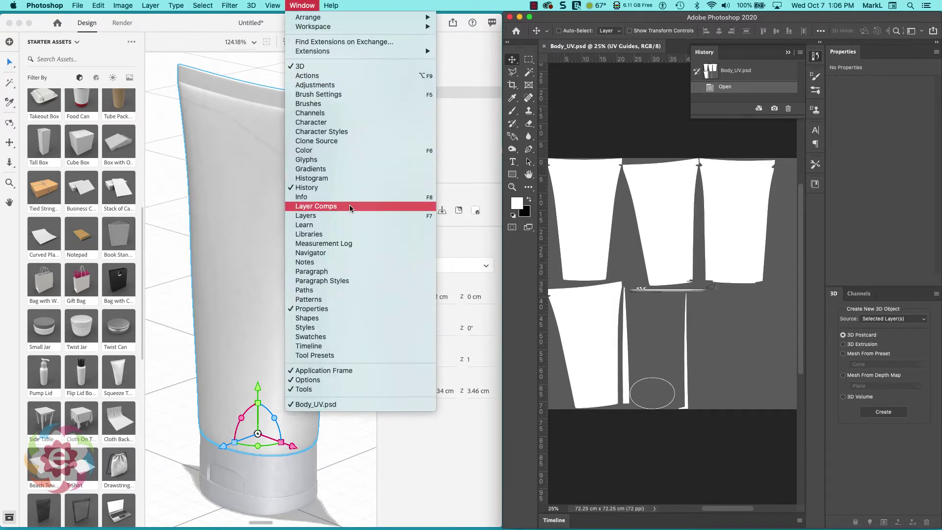
click(357, 219)
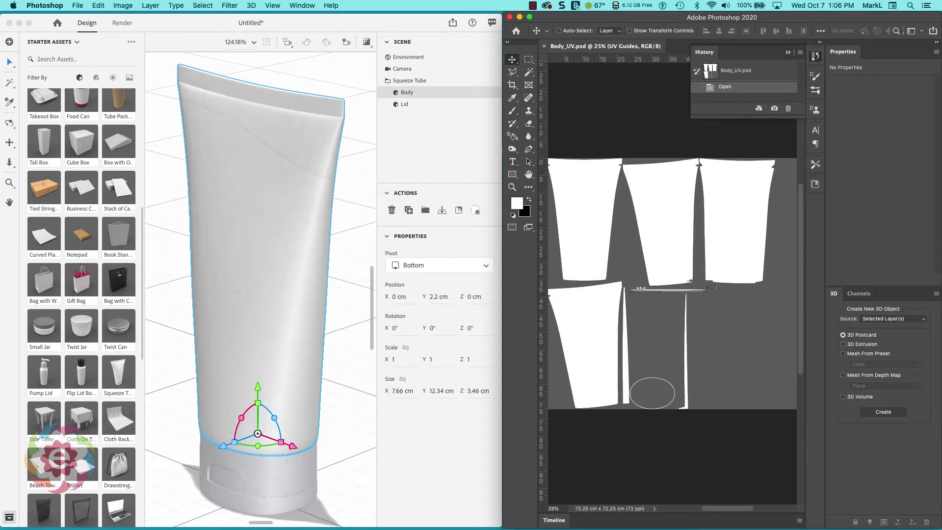
drag(874, 92, 827, 80)
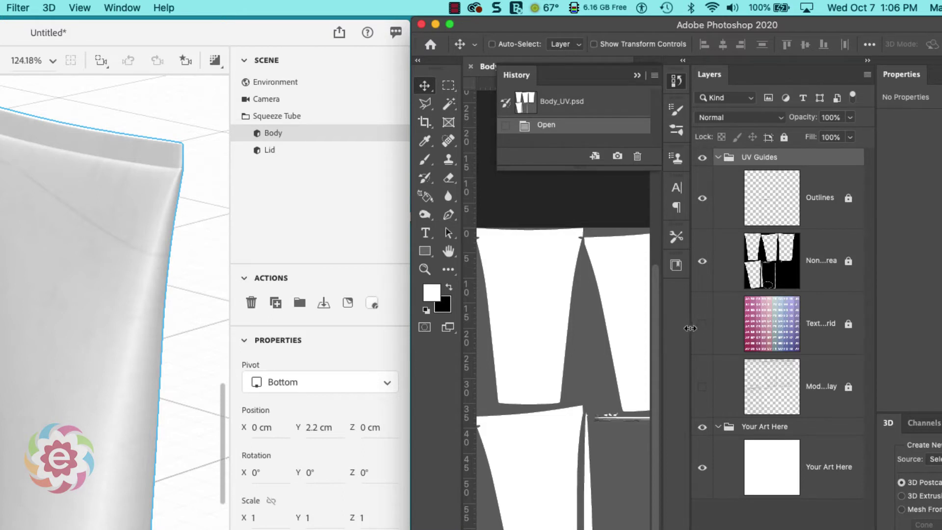
mouse_move(690, 329)
mouse_down()
mouse_move(631, 332)
mouse_move(695, 330)
mouse_up()
Turn on the Texture Grid layer and save Body_UV.psd
click(707, 326)
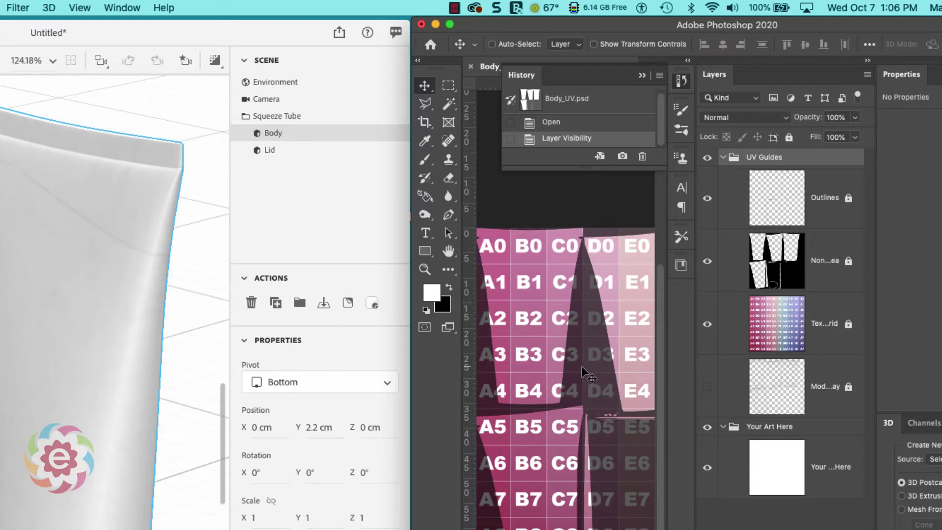
key(super)
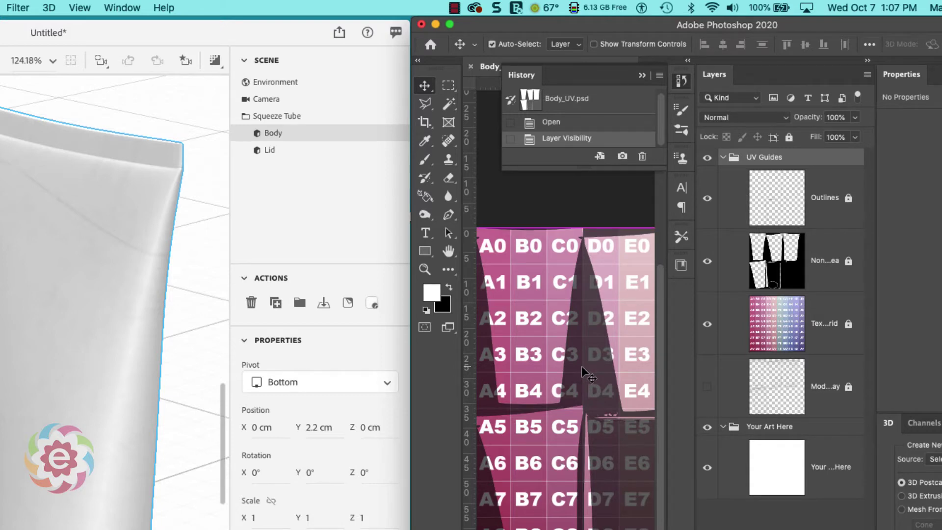
key(super+s)
Set the Body Material's base color image to Body_UV.psd in Dimension
click(179, 34)
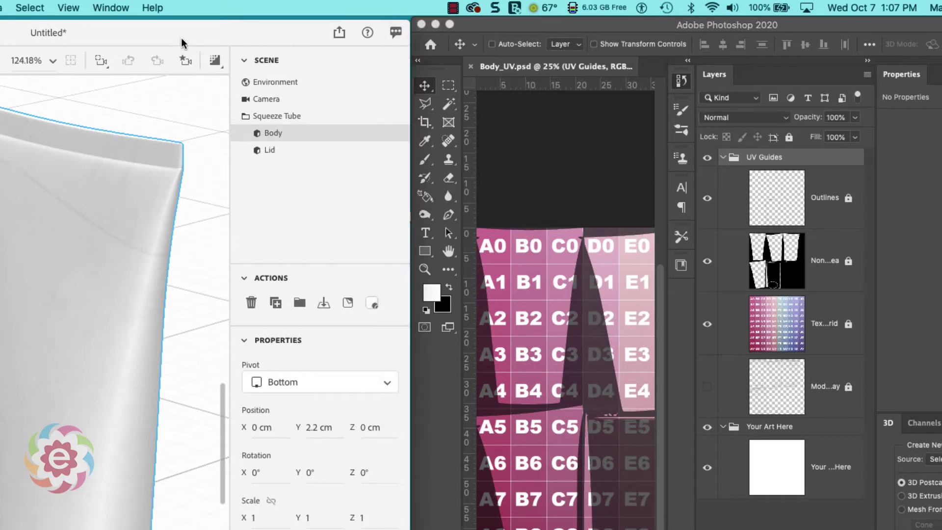
mouse_move(267, 141)
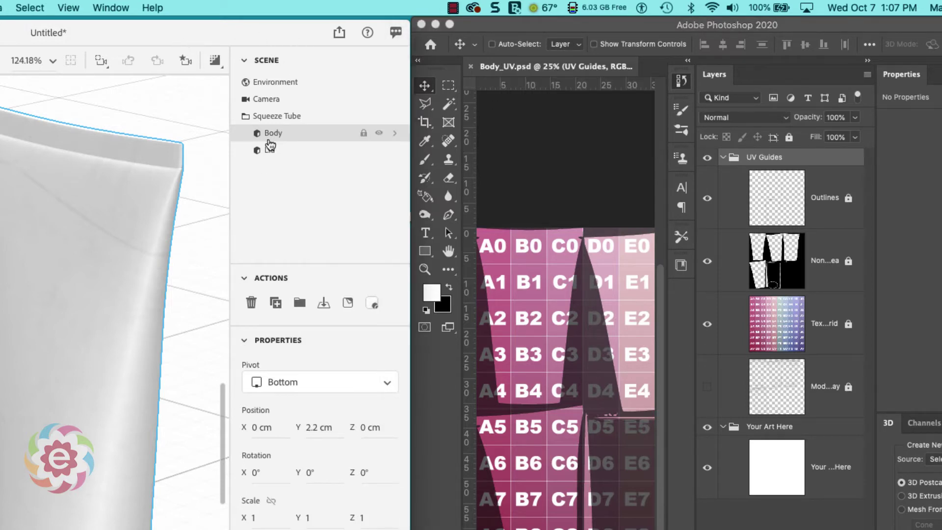
click(395, 135)
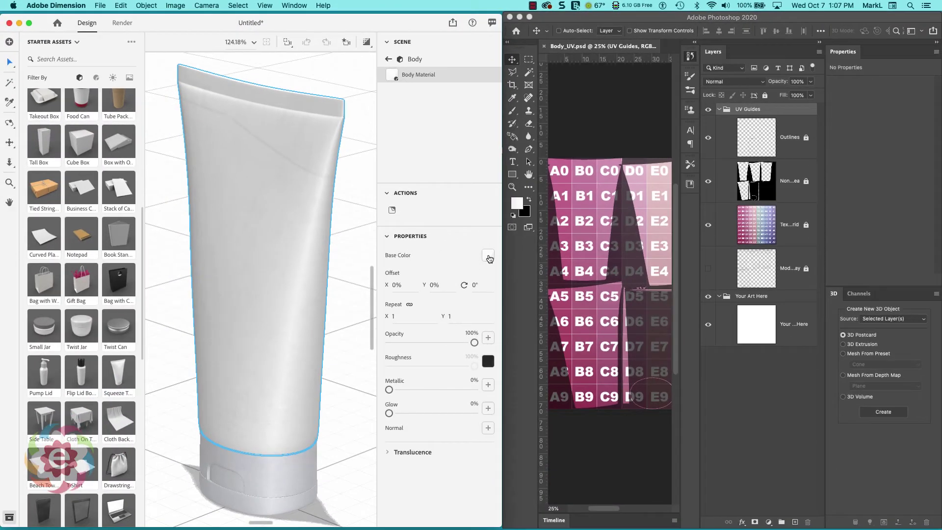
click(488, 257)
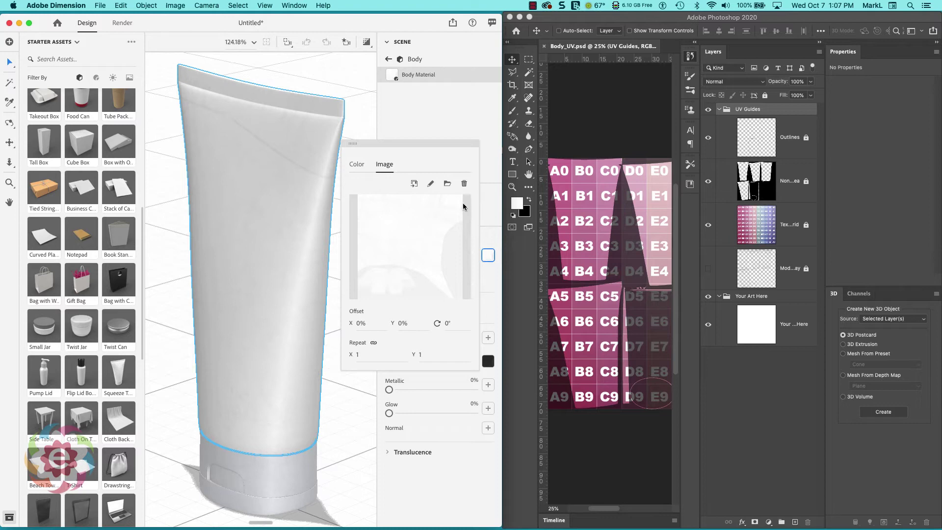
click(447, 183)
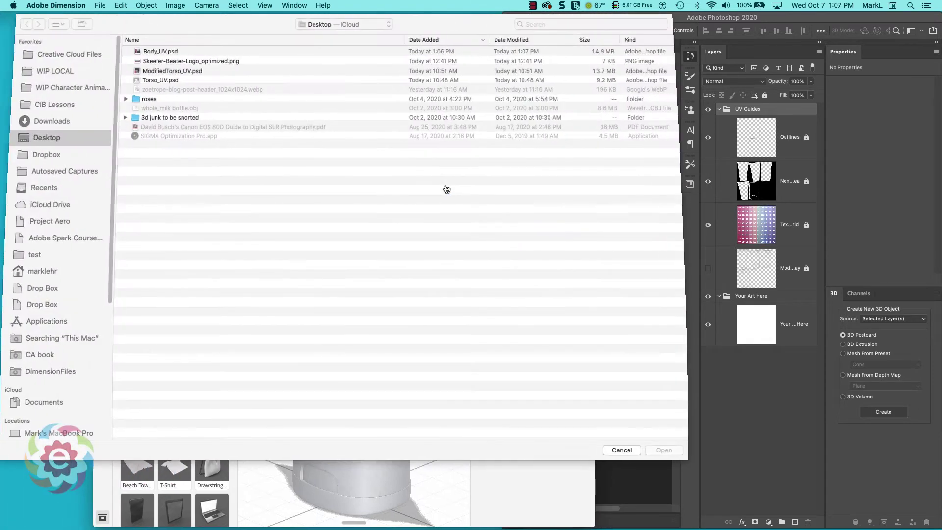
click(147, 52)
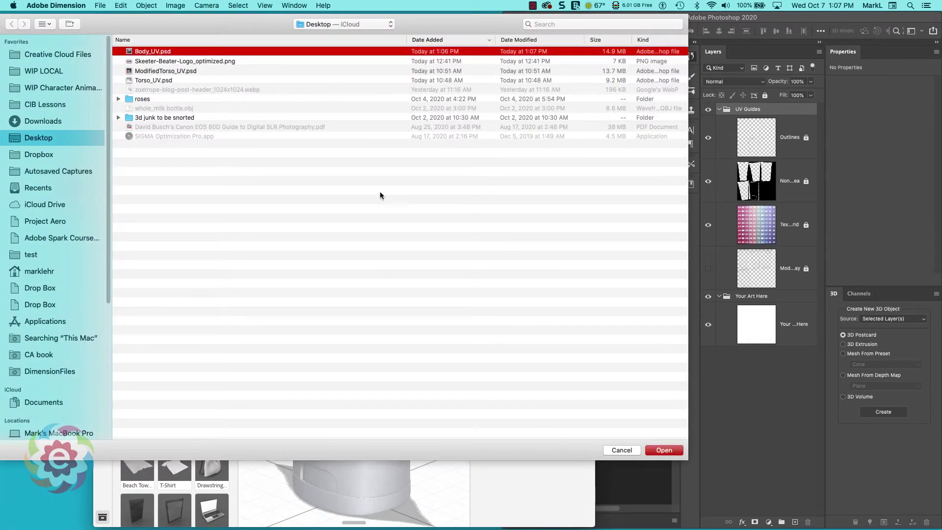
click(657, 450)
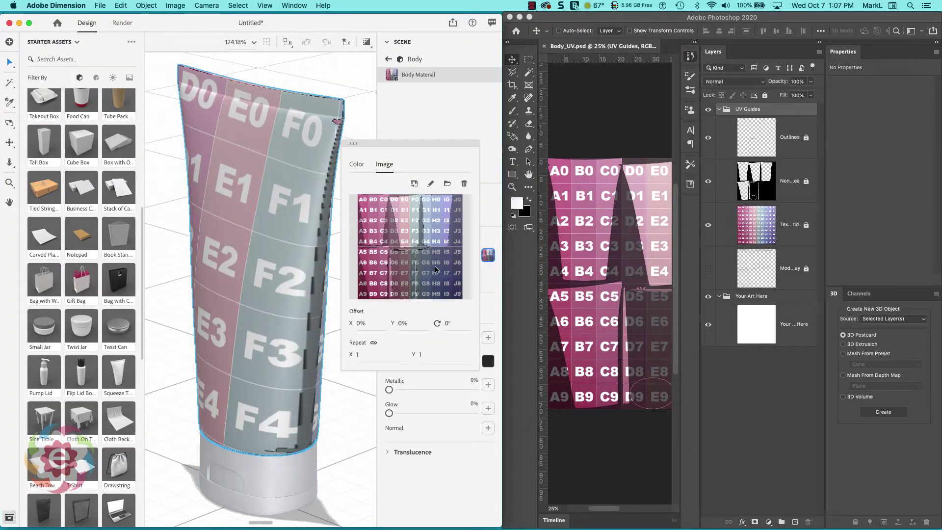
click(428, 117)
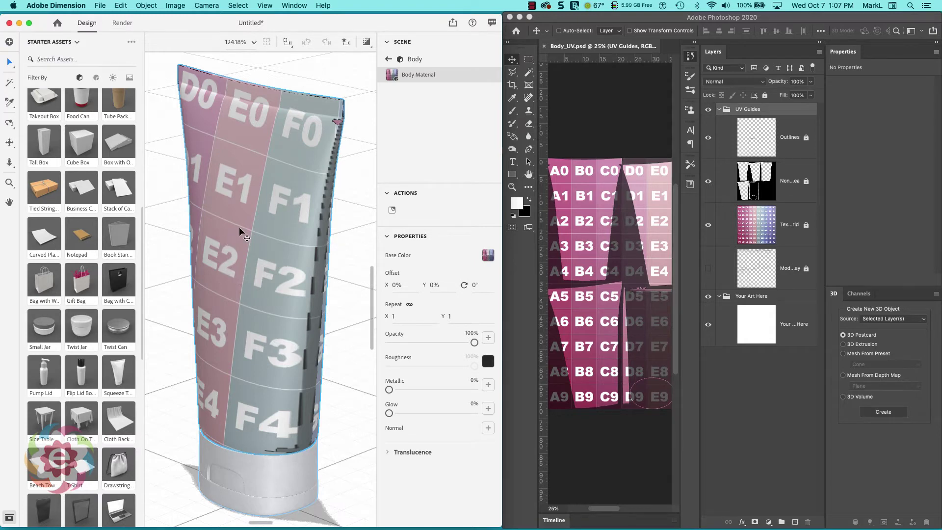
Orbit the camera closer and level with the tube's grid-covered front, then clear the selection
click(293, 87)
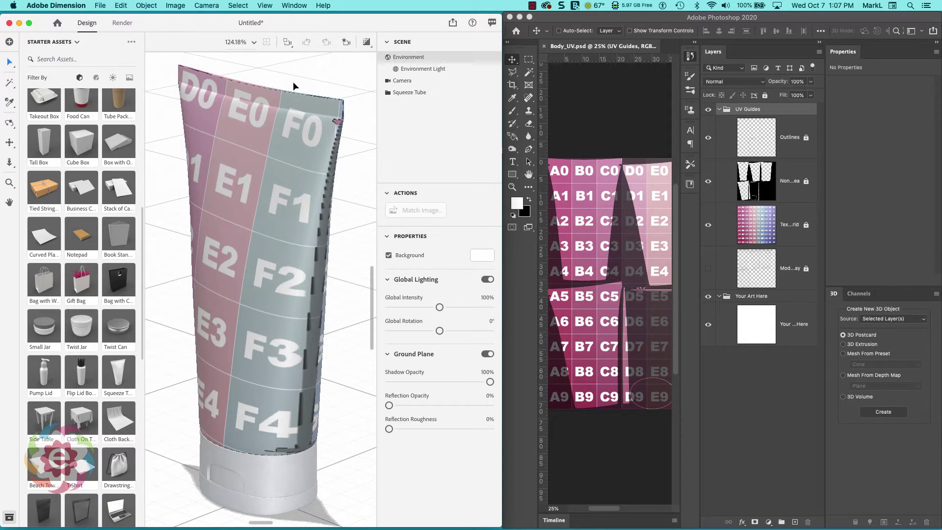
drag(294, 74, 336, 41)
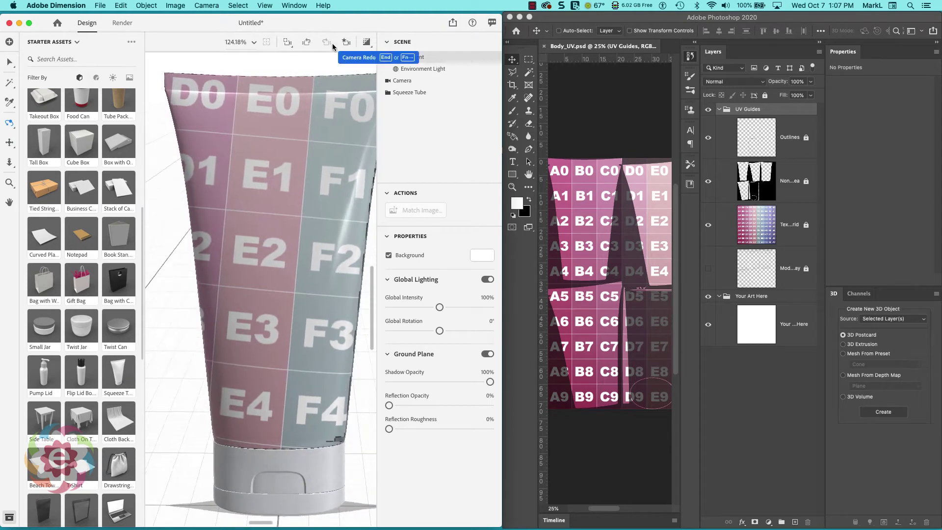
key(v)
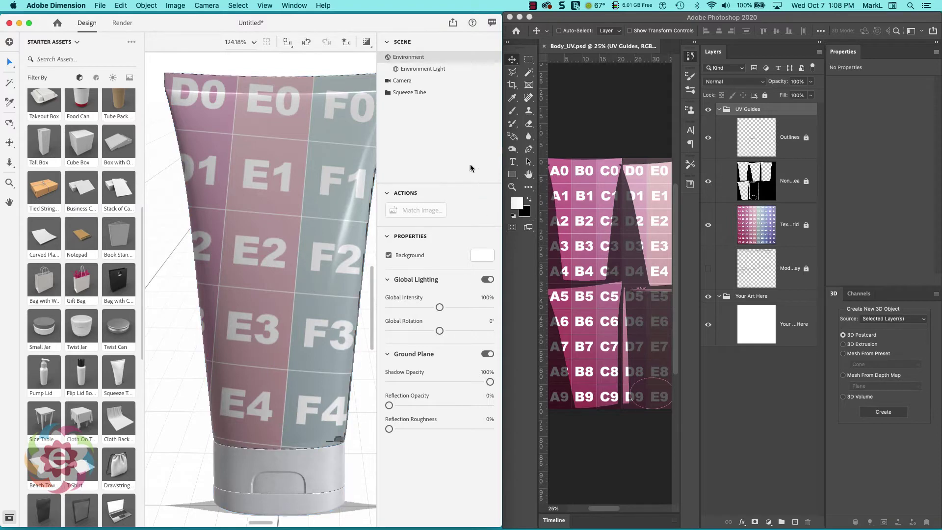
click(442, 129)
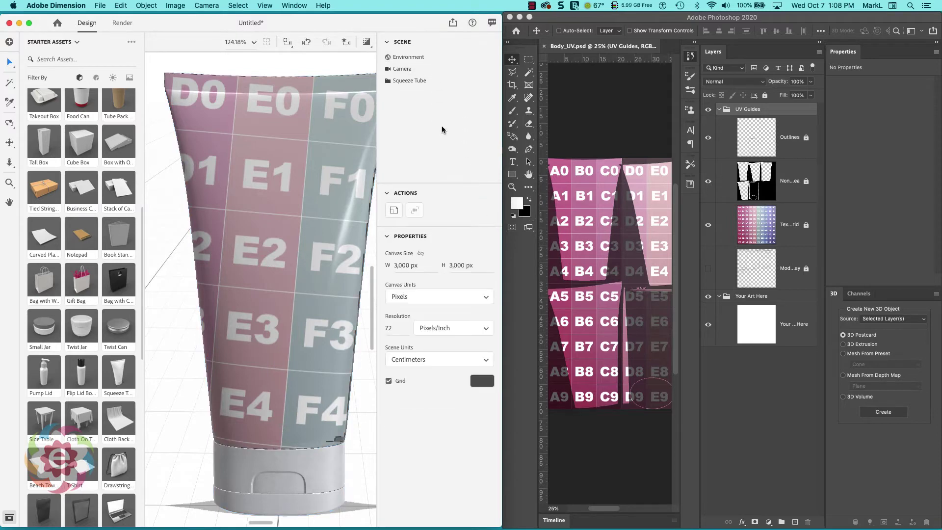
Open the base color image settings of the Squeeze Tube's Body material
click(400, 82)
click(387, 82)
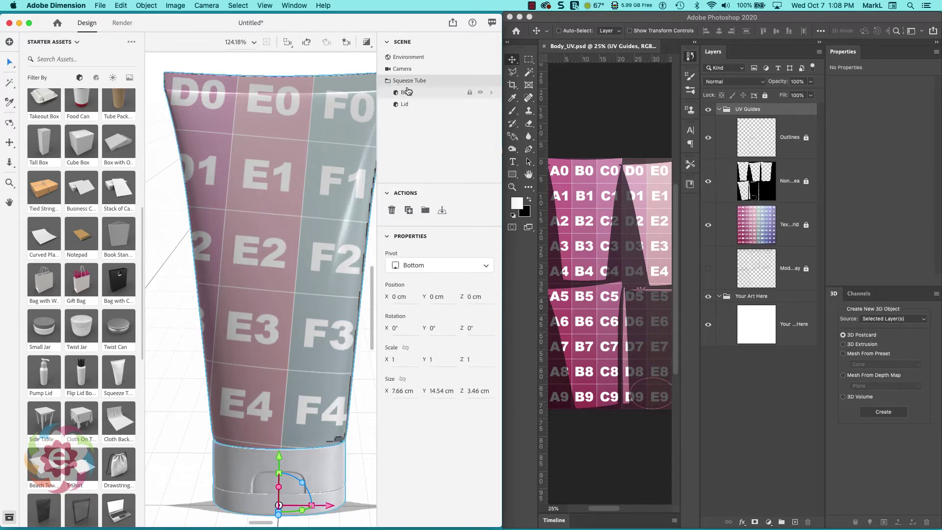
click(491, 96)
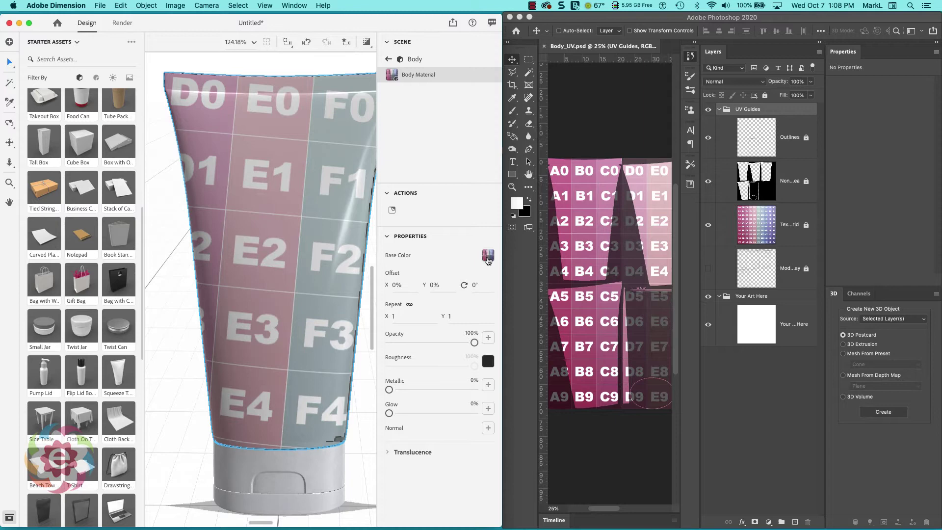
click(488, 256)
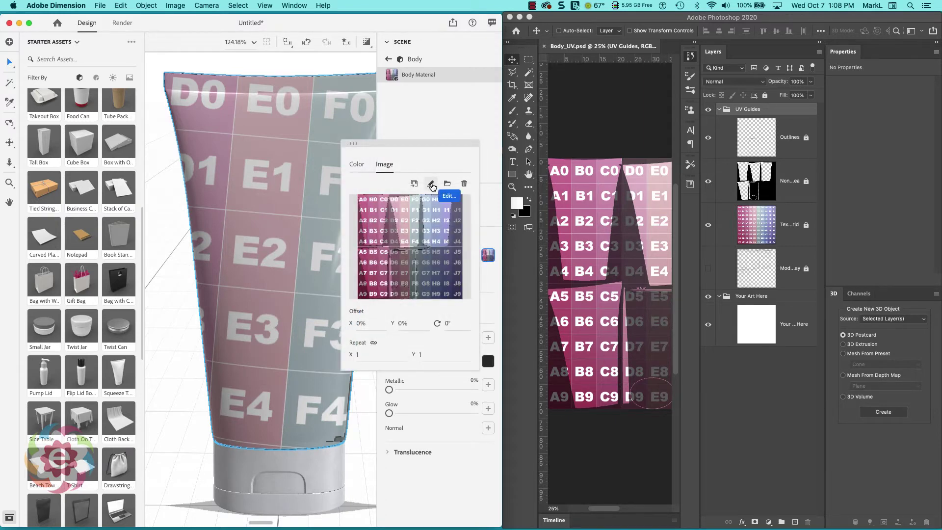
Send the body texture to Photoshop for editing, closing the old Body_UV document
click(432, 185)
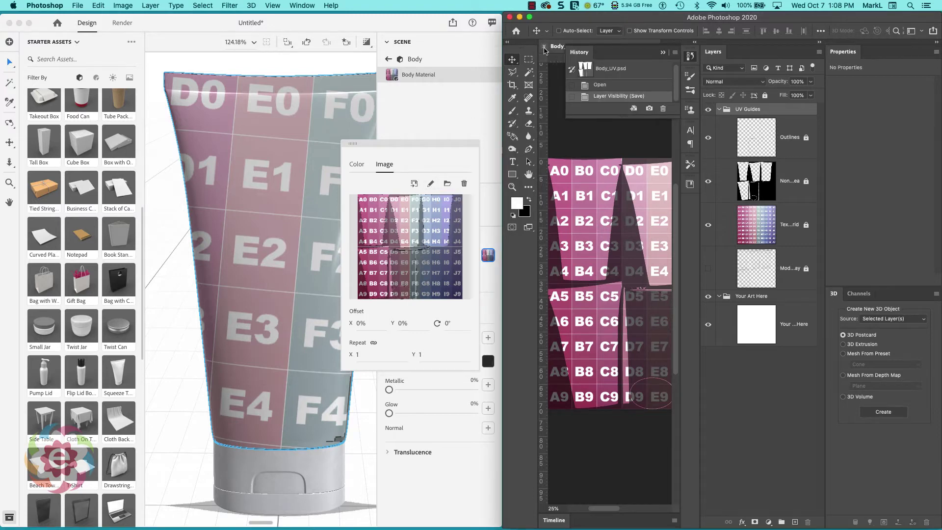
click(543, 46)
click(449, 160)
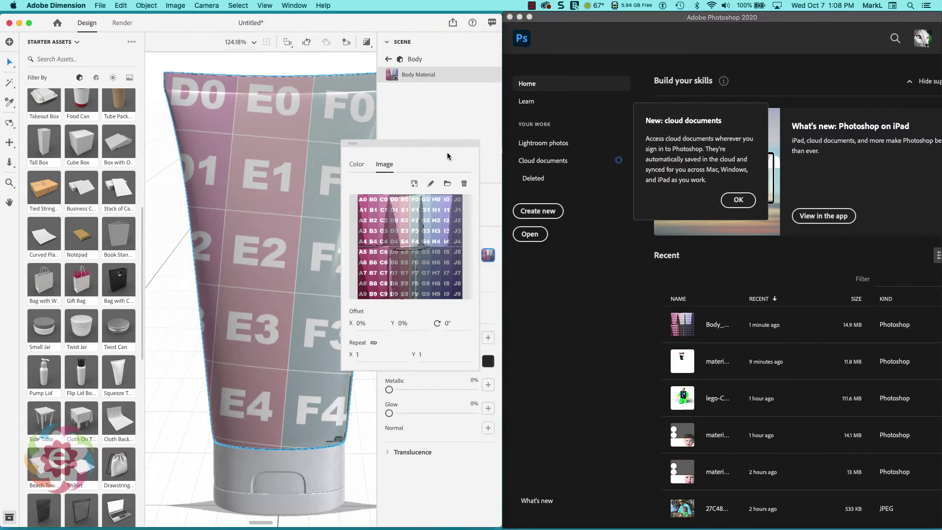
click(429, 185)
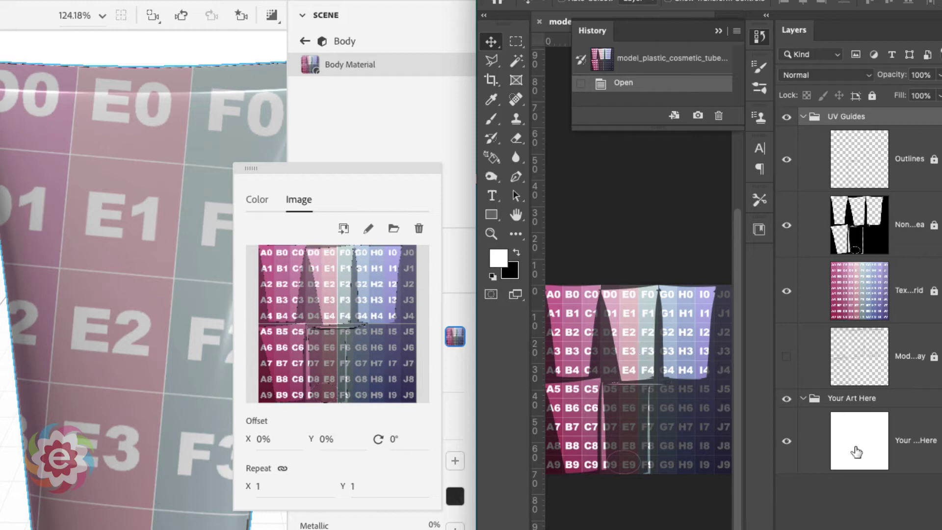
Place Skeeter-Beater-Logo_optimized.png as an embedded smart object on the Your Art Here layer
click(855, 452)
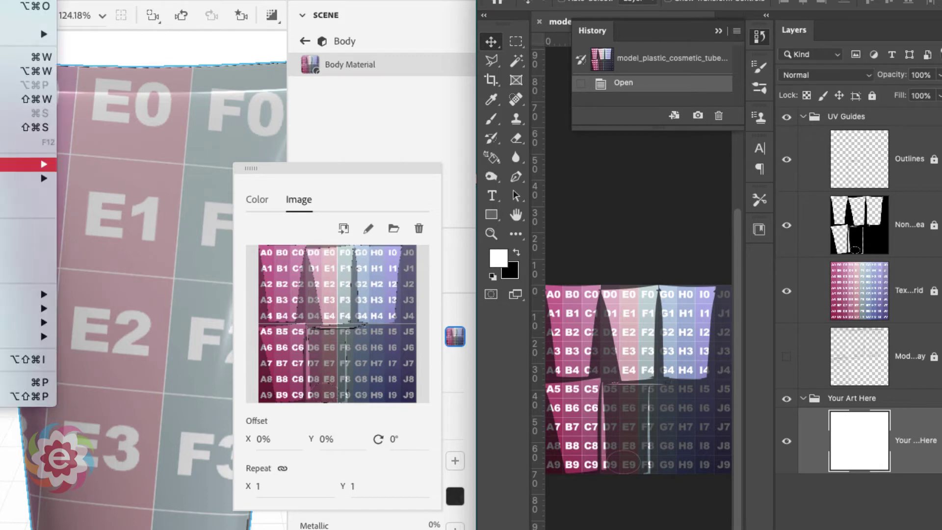
click(24, 244)
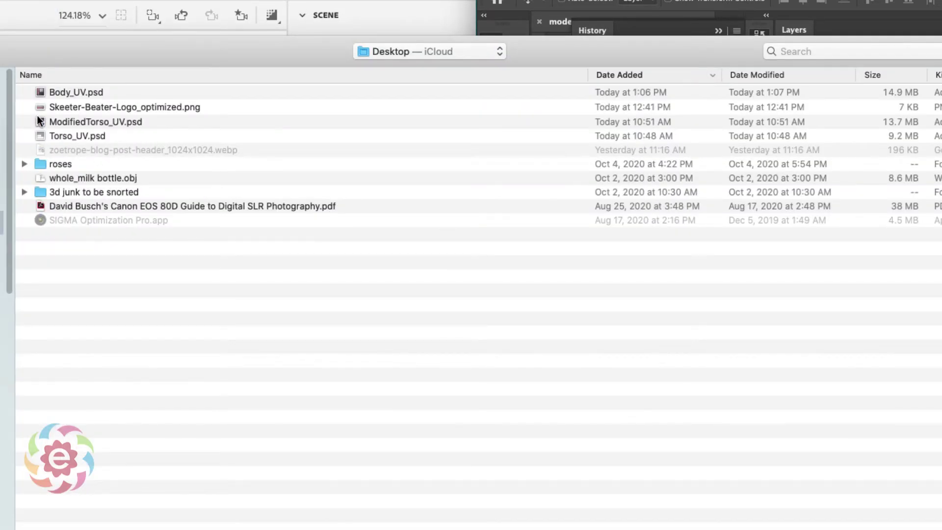
double_click(40, 105)
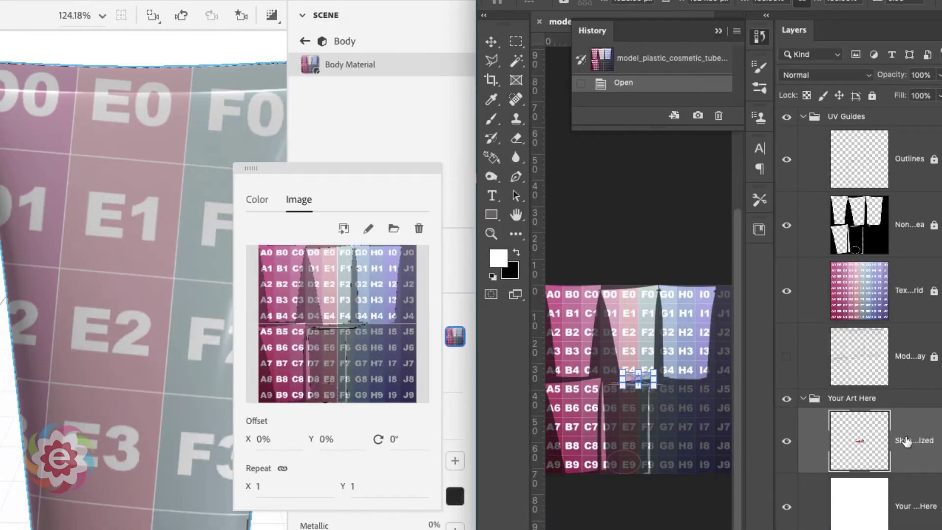
key(Return)
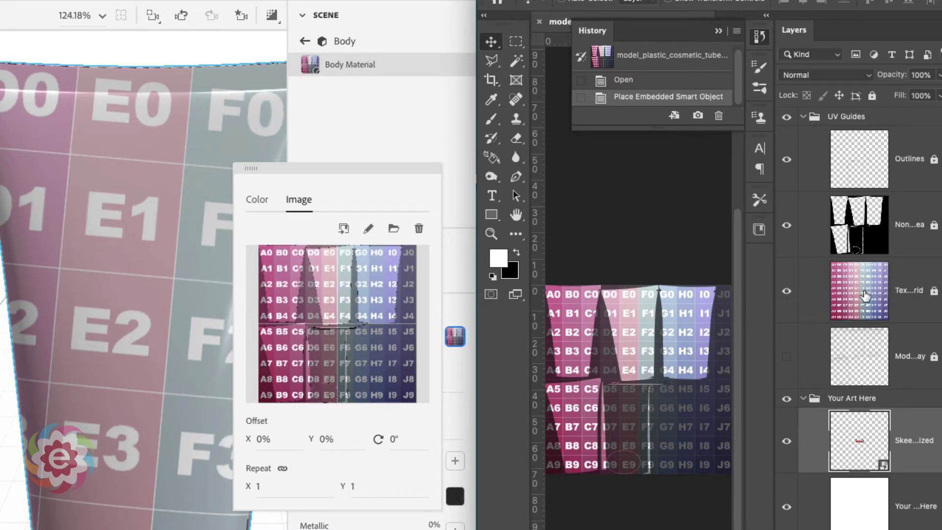
Lock the Texture Grid's transparency, pixels and position, and lower its opacity to 31%
click(864, 296)
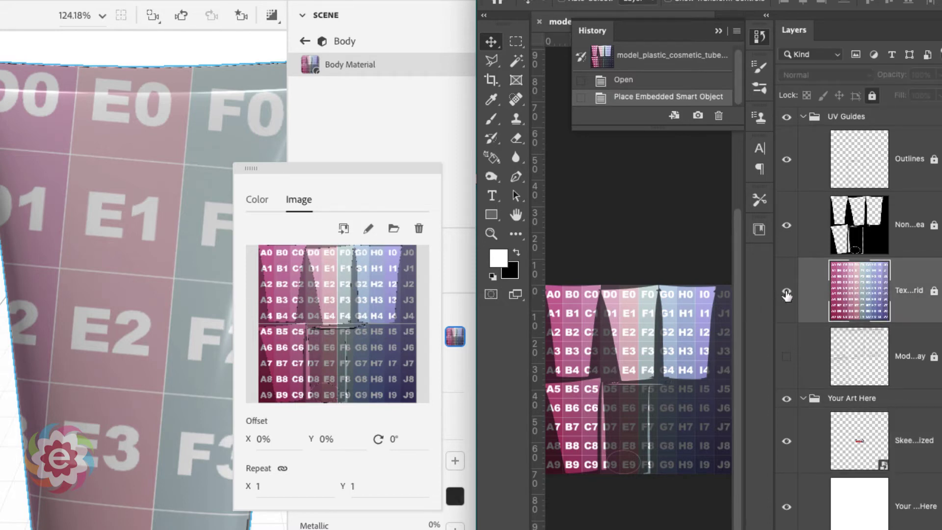
click(786, 294)
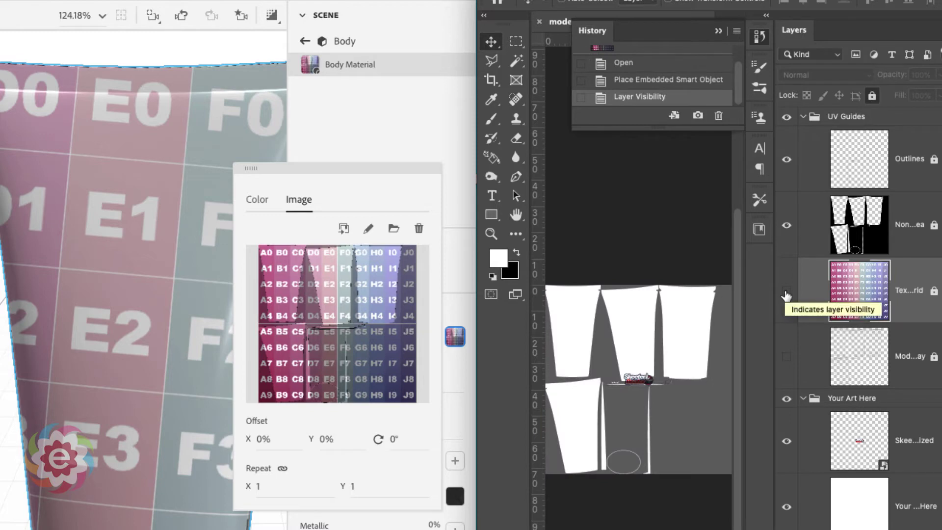
click(786, 293)
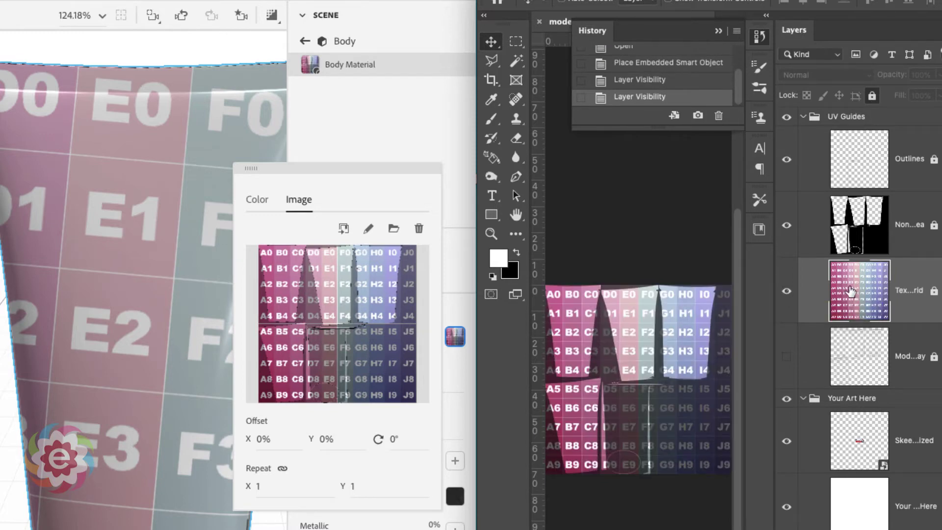
click(933, 291)
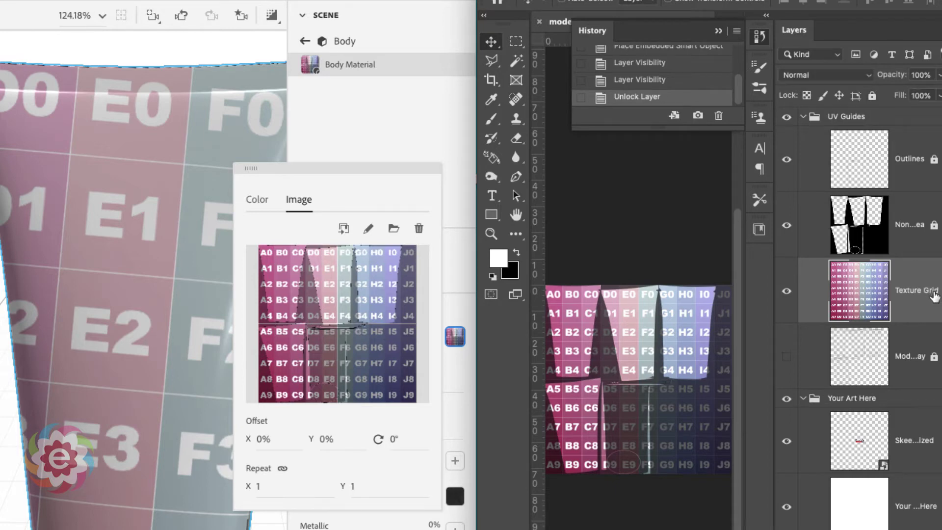
click(806, 96)
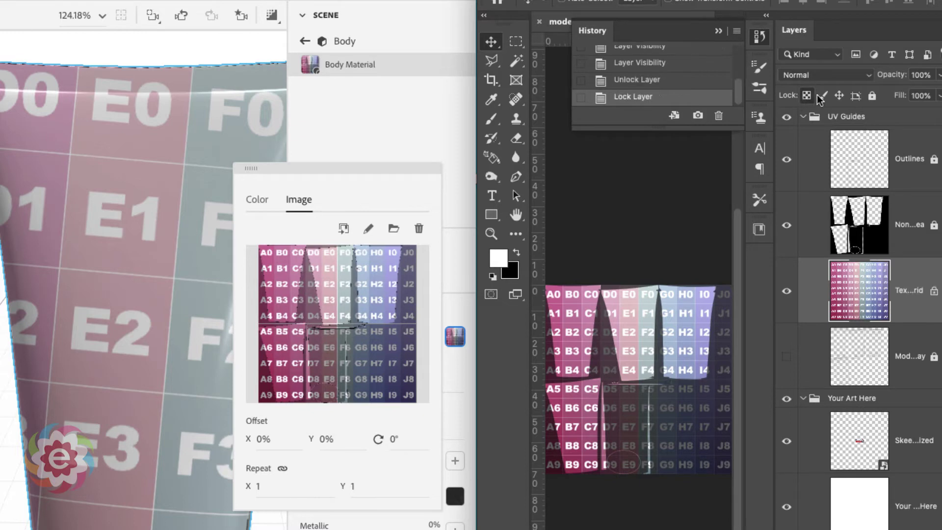
click(822, 95)
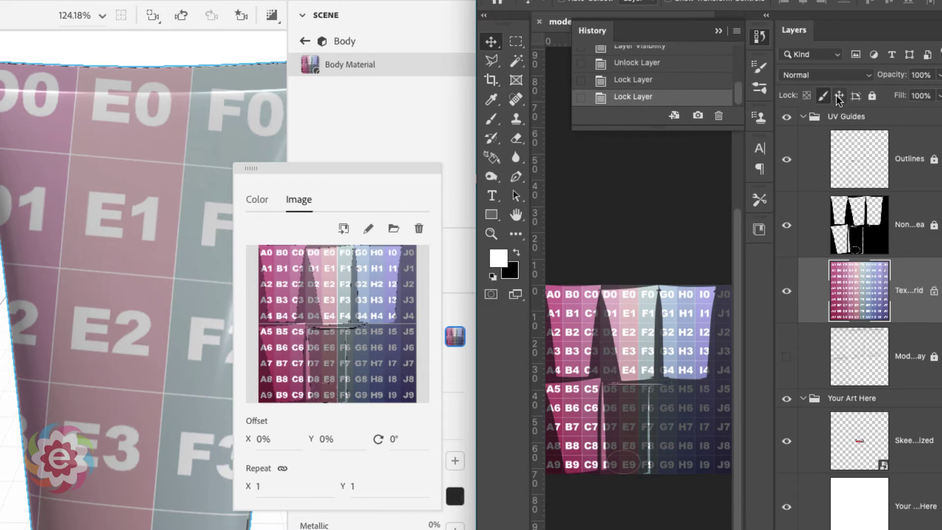
click(836, 96)
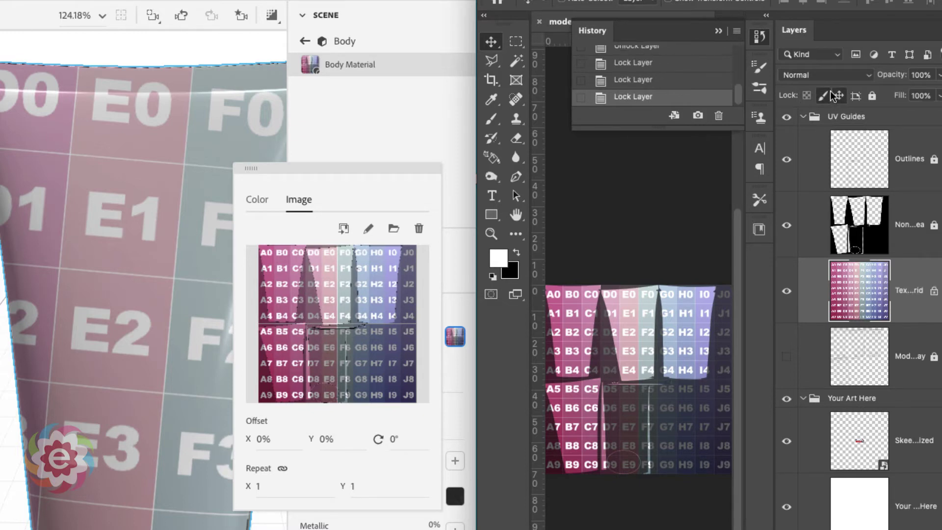
drag(892, 80, 839, 81)
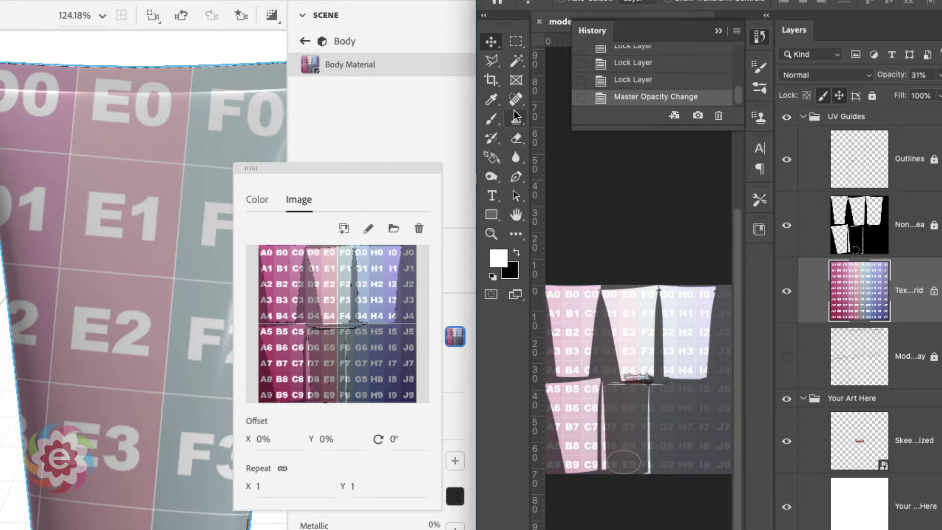
Zoom in around the placed logo and select the Skeeter Beater logo layer
click(491, 233)
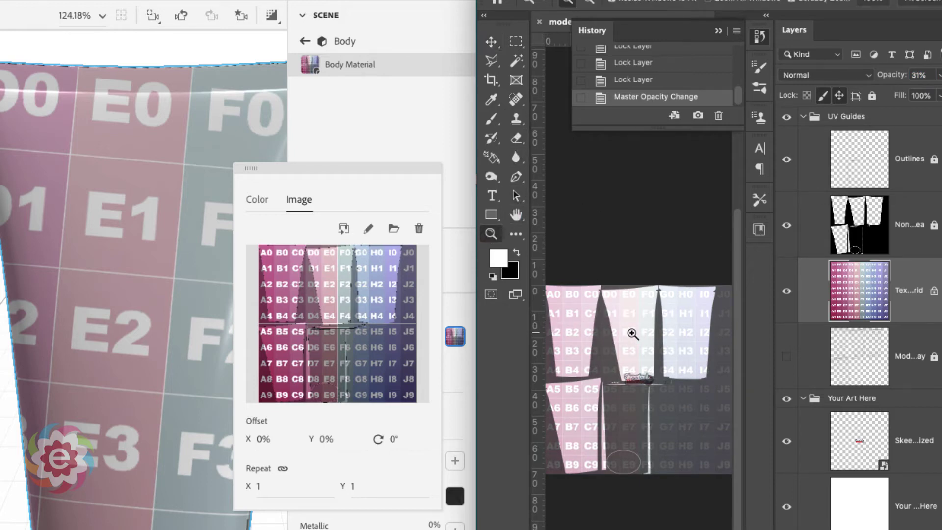
click(627, 331)
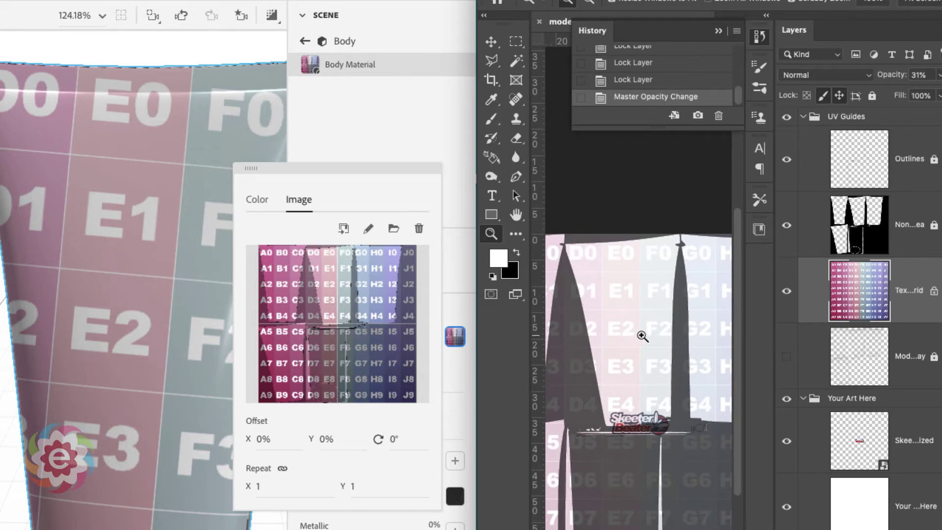
click(861, 513)
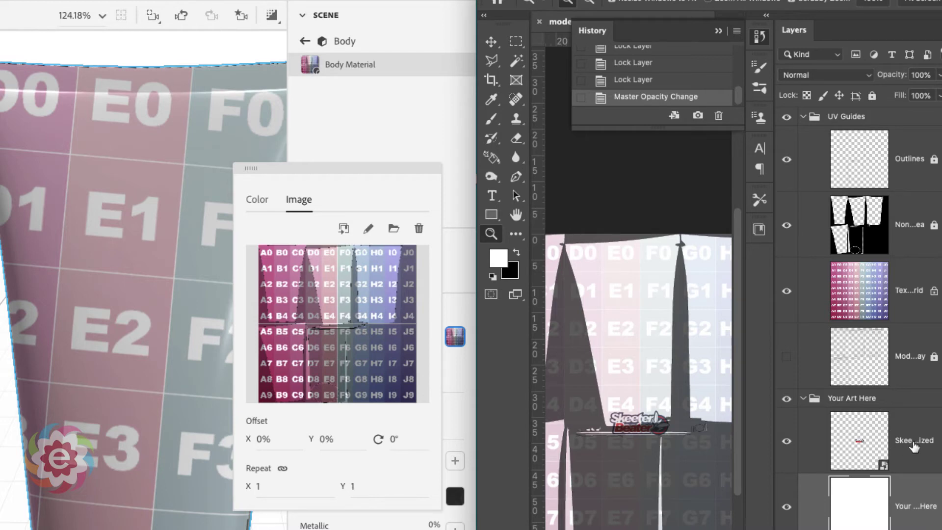
click(861, 444)
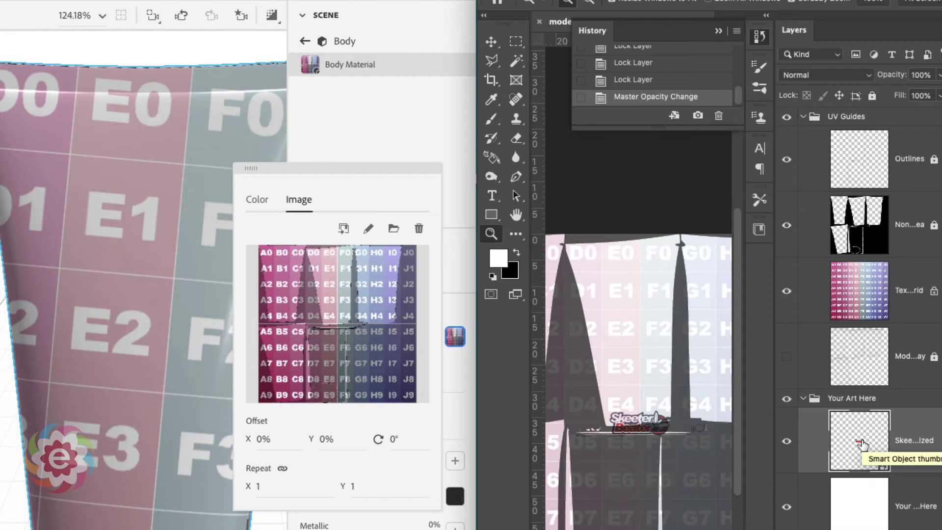
right_click(859, 439)
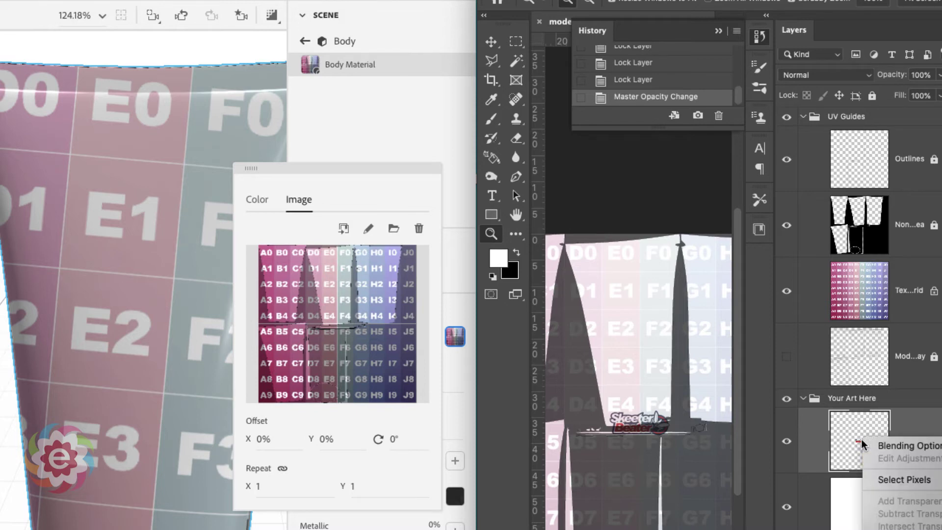
click(861, 430)
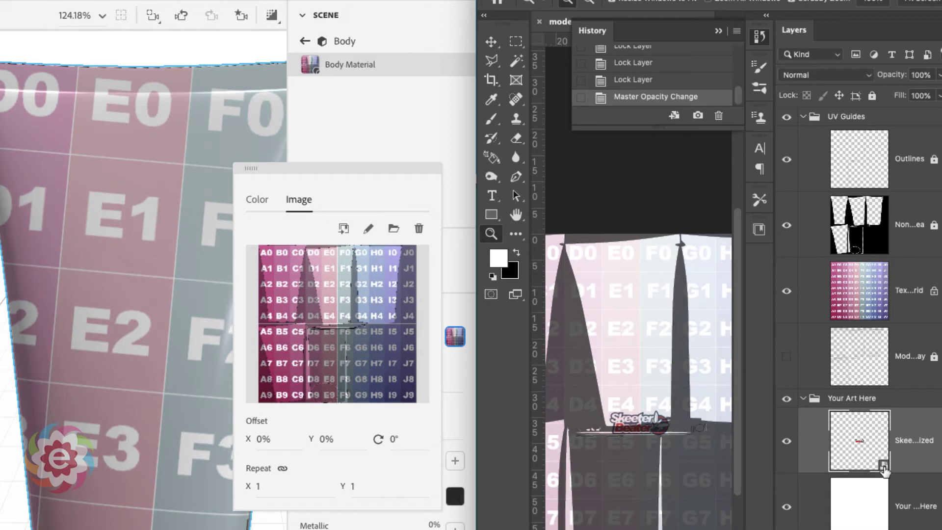
Enlarge the logo to about 16.20 x 7.24 cm and move it over the E1–F1 grid cells
drag(882, 469, 884, 470)
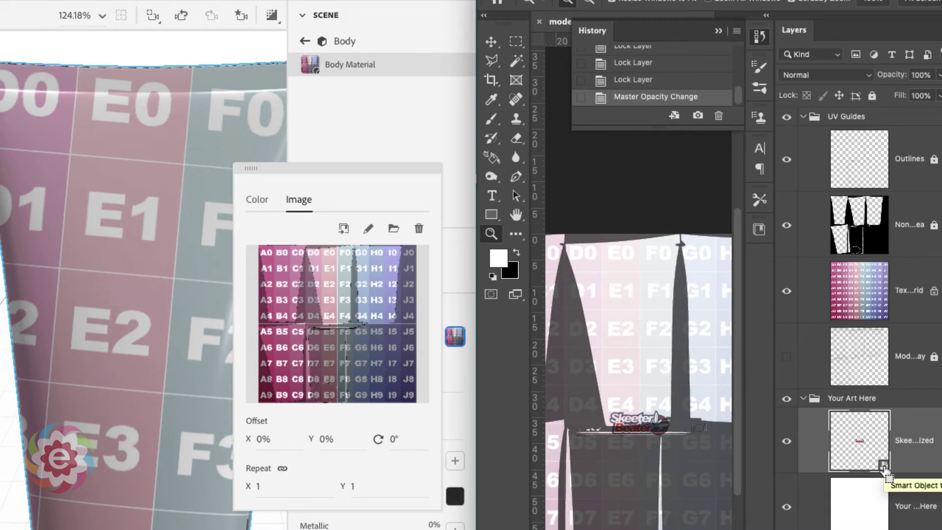
key(ctrl+t)
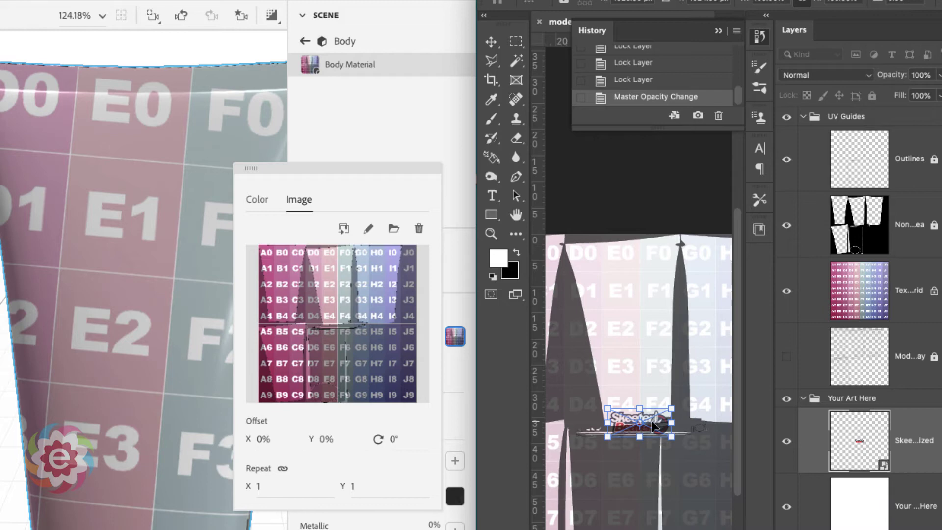
drag(653, 425, 642, 308)
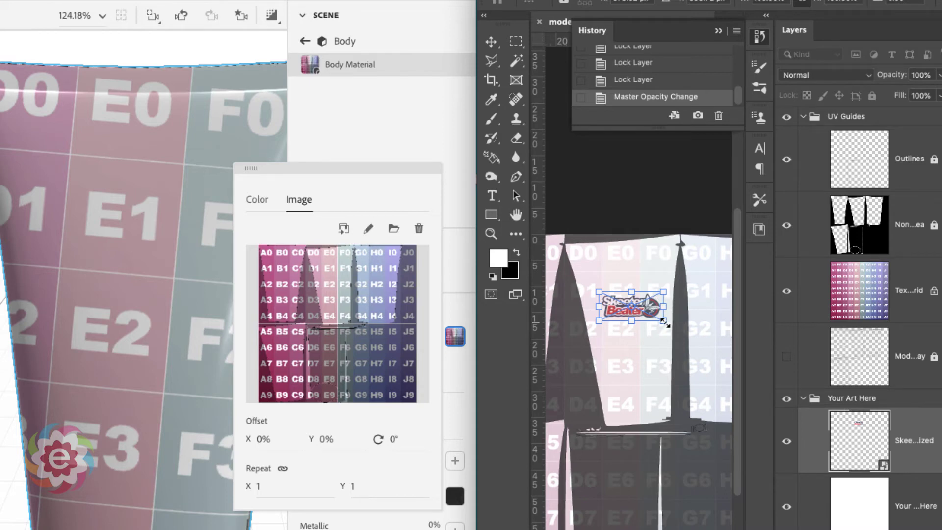
drag(664, 322, 647, 307)
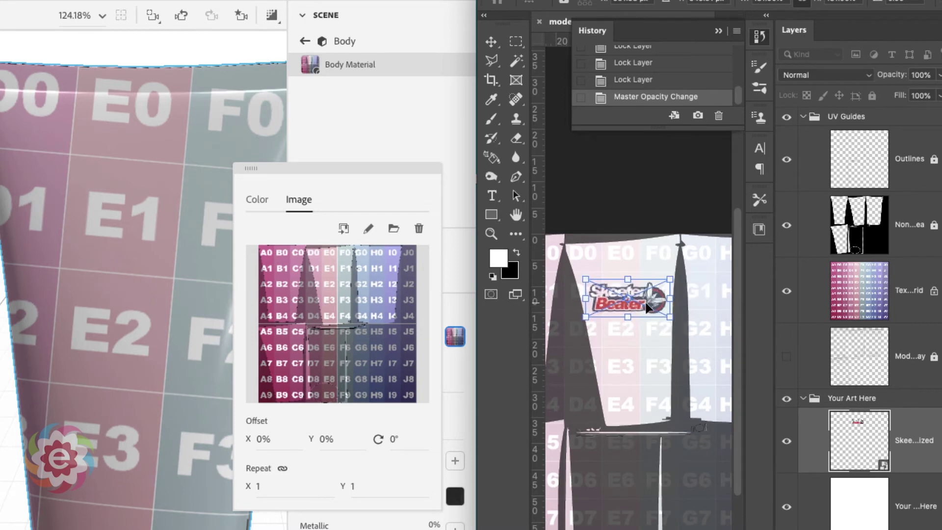
key(Return)
key(z)
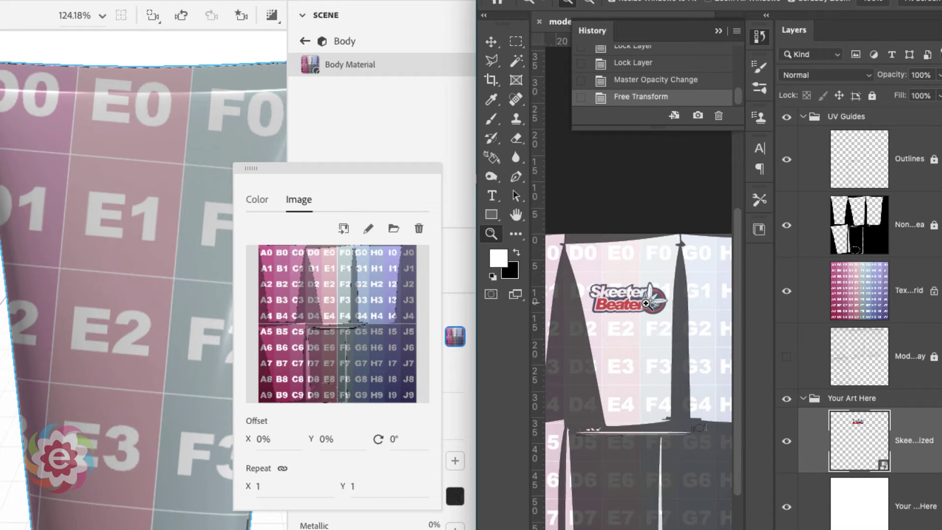
Close Dimension's base color preview, reselect the Skeeter Beater logo layer in Photoshop, and save
click(391, 133)
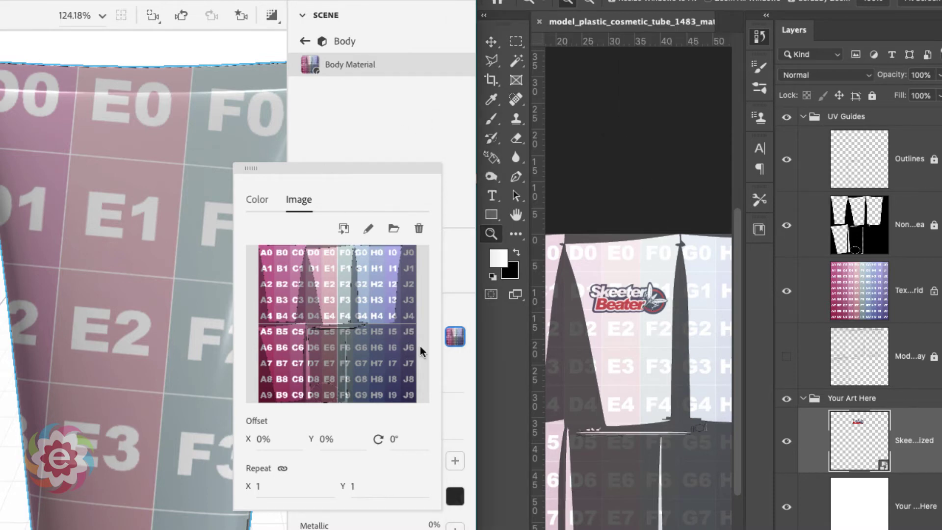
click(455, 338)
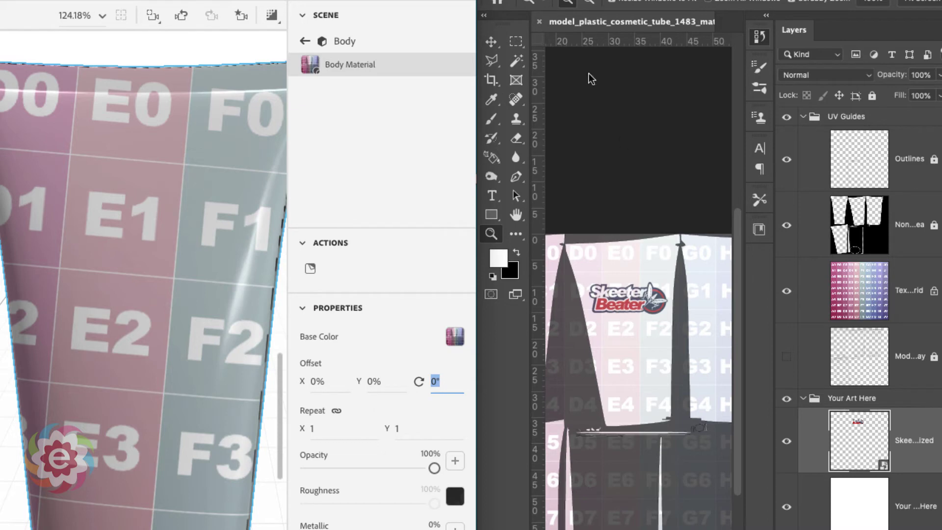
click(640, 2)
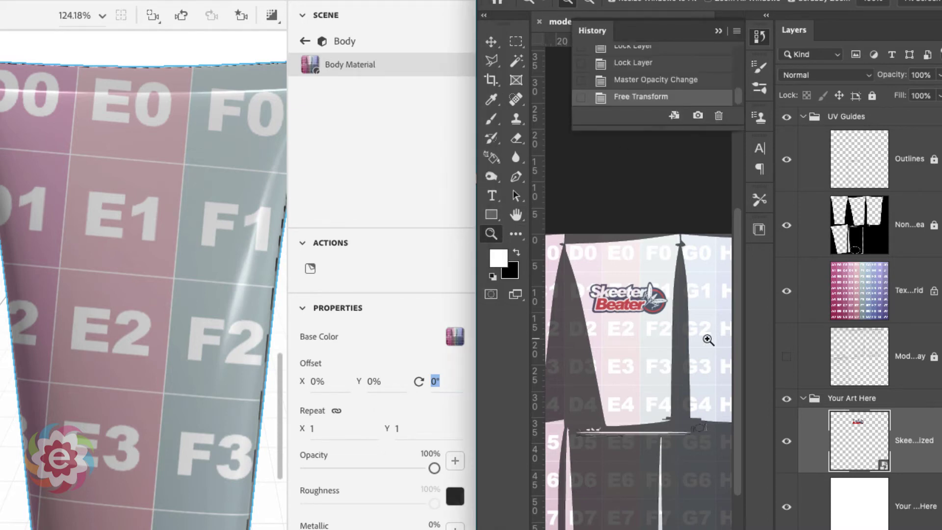
click(804, 527)
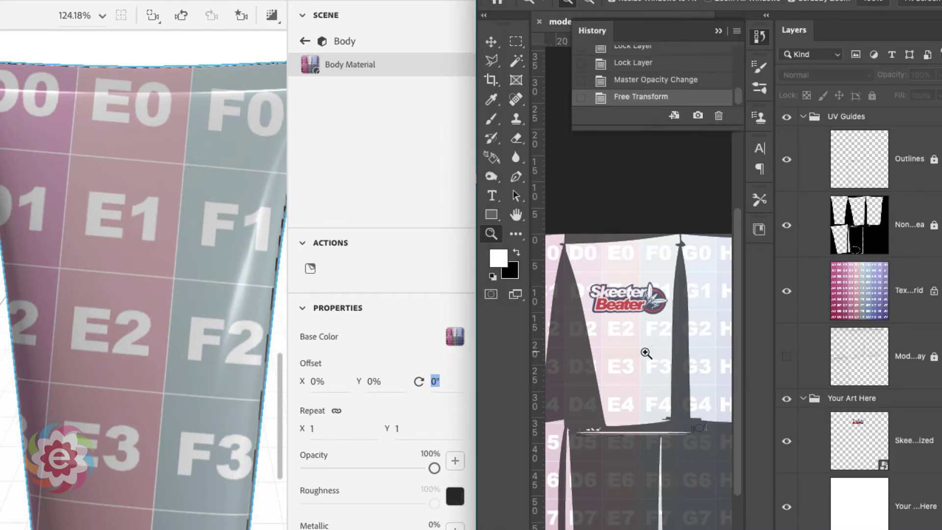
click(862, 442)
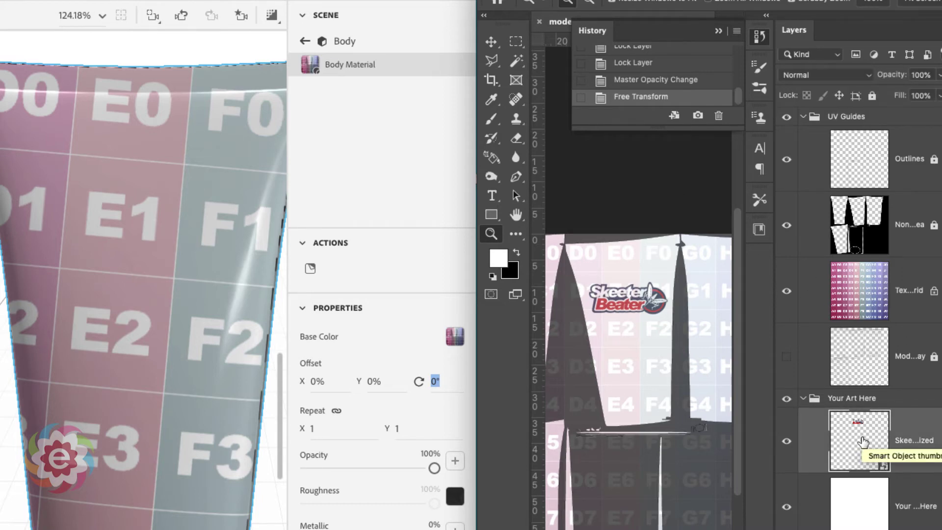
drag(862, 441, 863, 441)
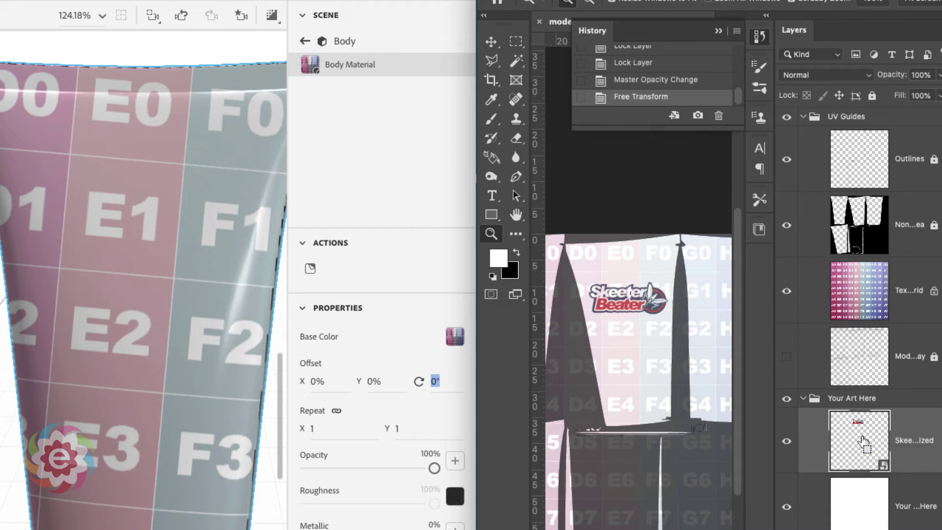
drag(864, 441, 863, 442)
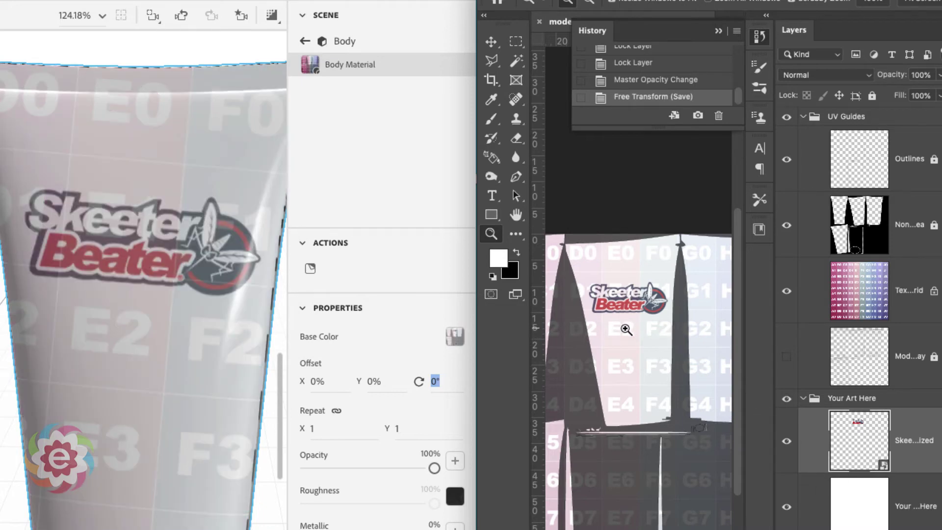
Move the logo up to the D0/E1 area of the artwork and save
click(490, 41)
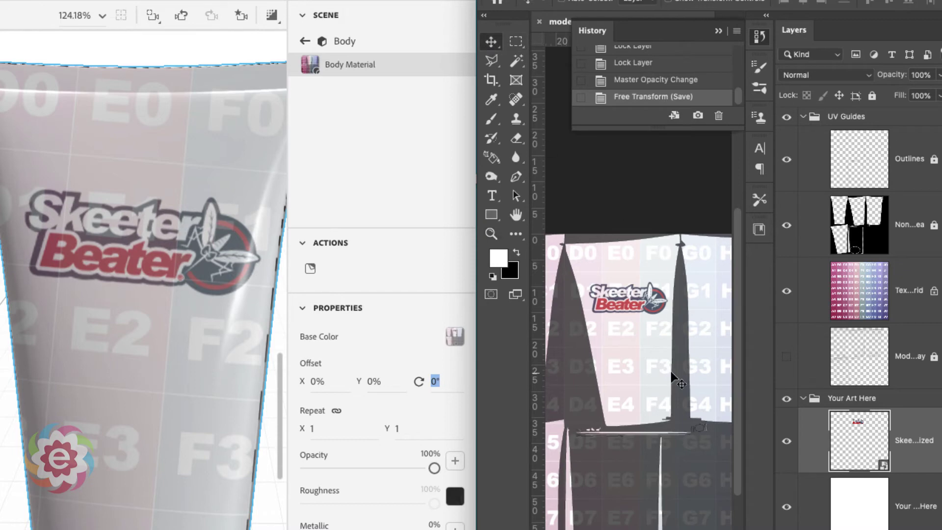
drag(627, 303, 629, 358)
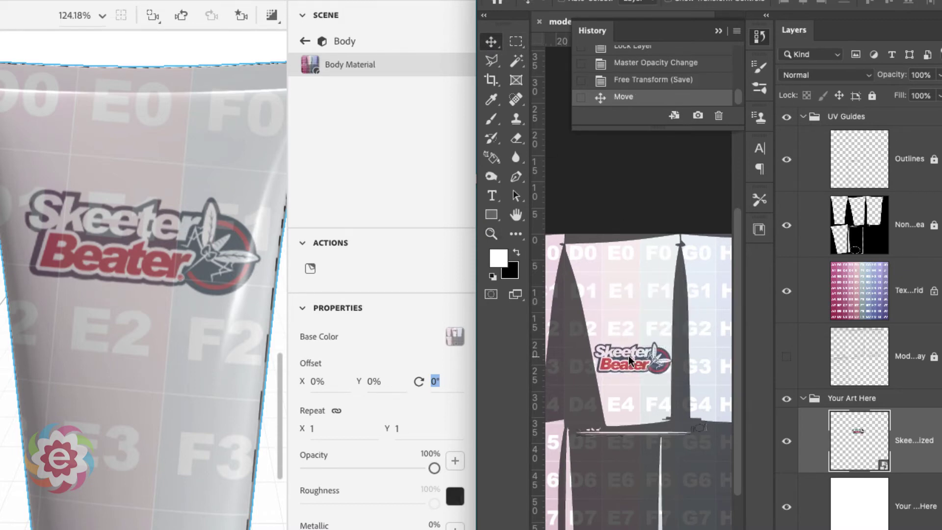
key(ctrl+s)
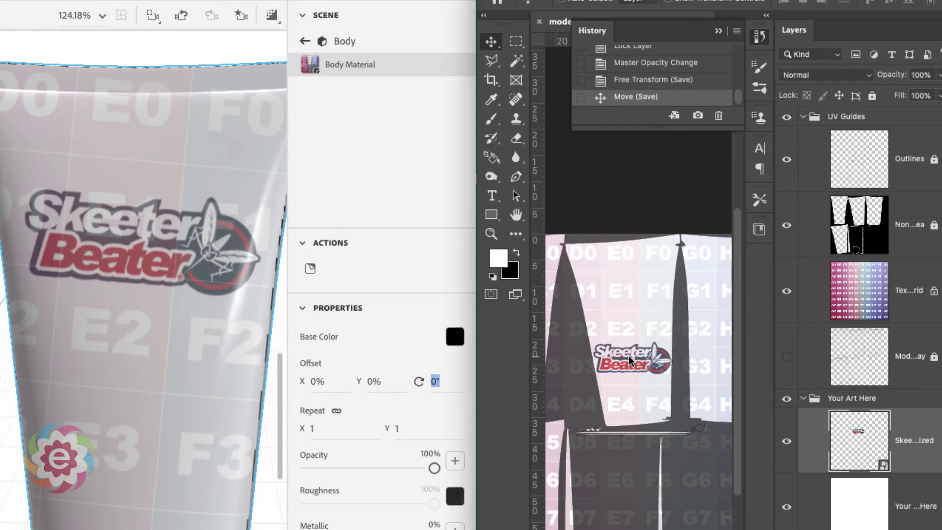
drag(628, 355, 621, 294)
key(ctrl+s)
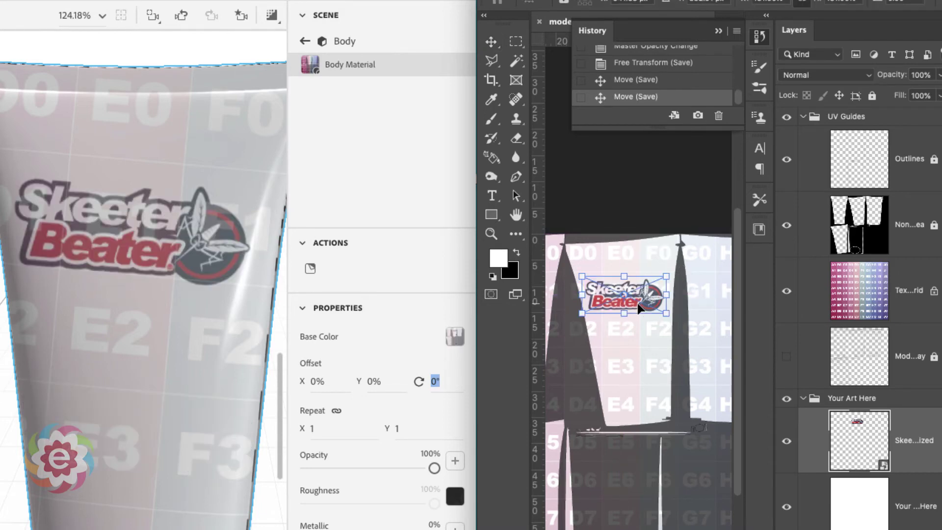
Tilt the logo slightly counter-clockwise and confirm the rotation
key(ctrl+t)
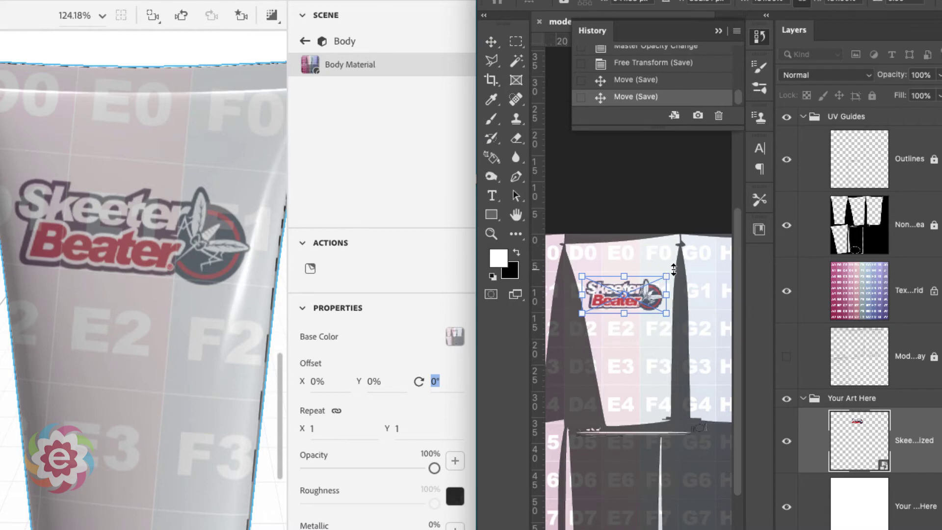
drag(678, 266, 673, 263)
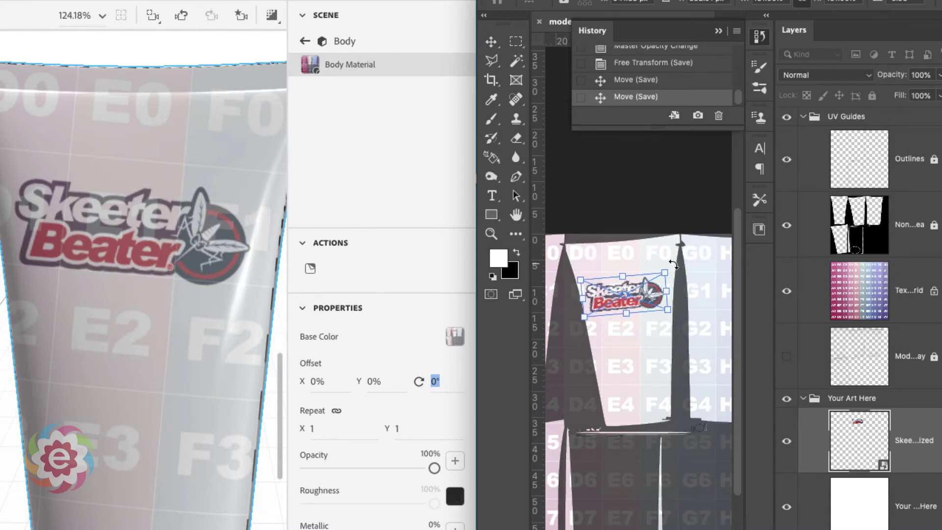
key(Return)
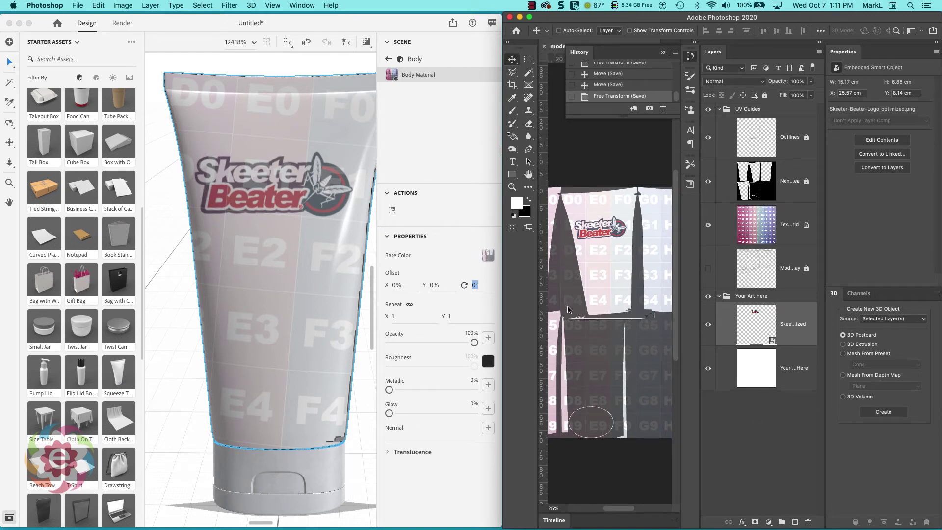
Place the Minnesota silhouette image from the WIP LOCAL folder as an embedded layer
click(77, 5)
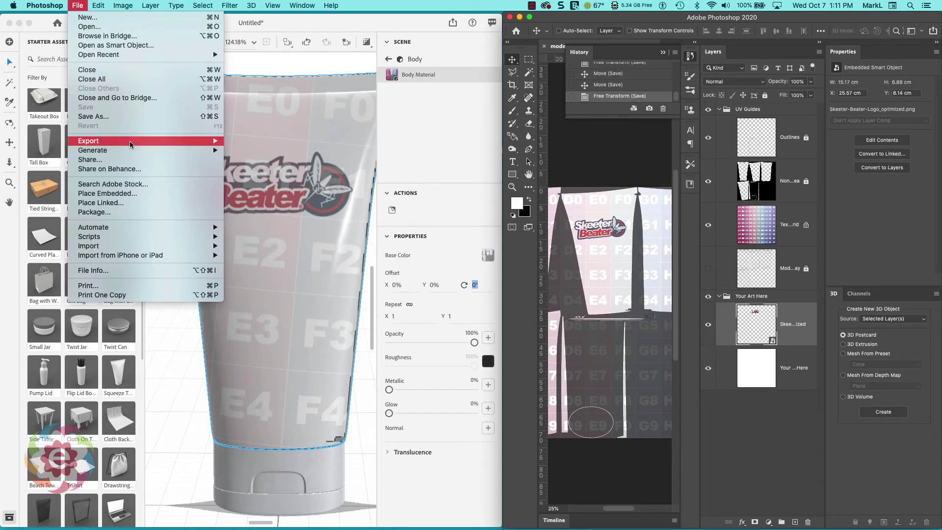
click(130, 196)
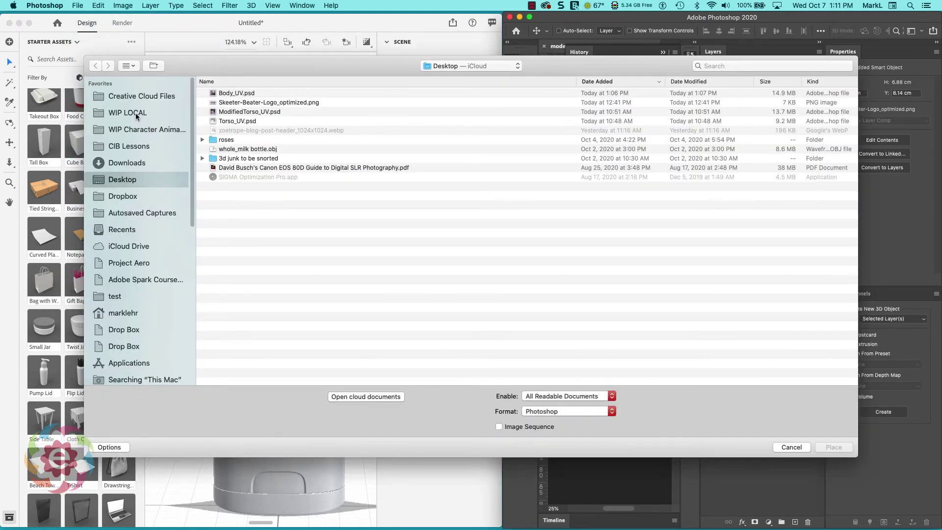
click(135, 113)
double_click(250, 93)
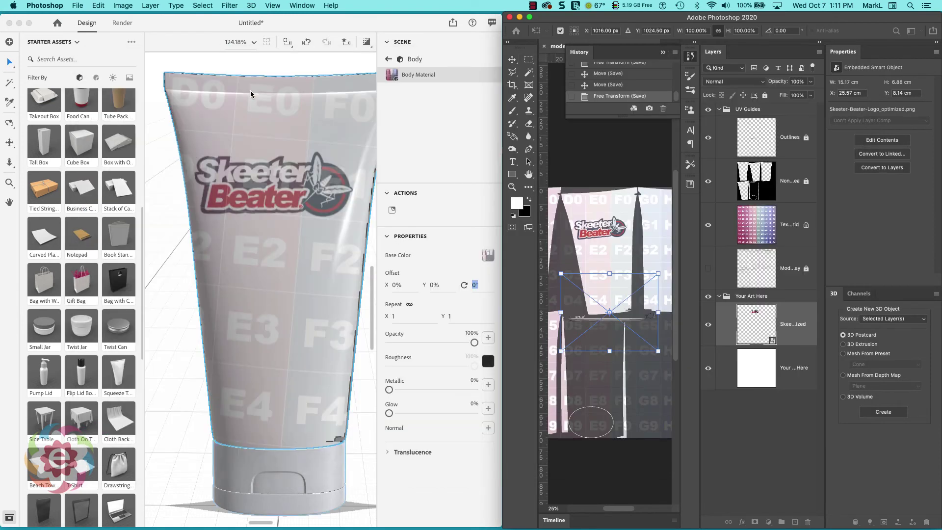
Position the Minnesota shape below the logo, tilt it slightly counterclockwise, and commit it
drag(603, 334, 597, 301)
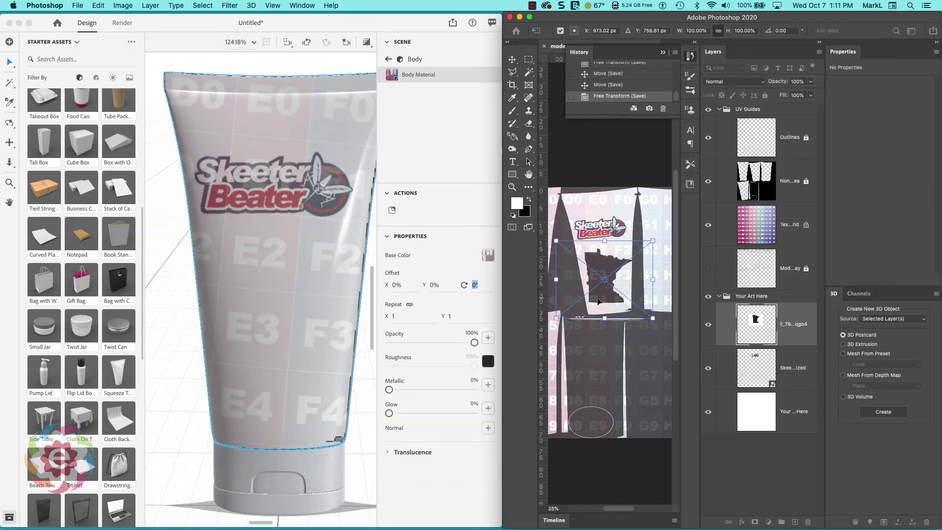
drag(659, 239, 672, 222)
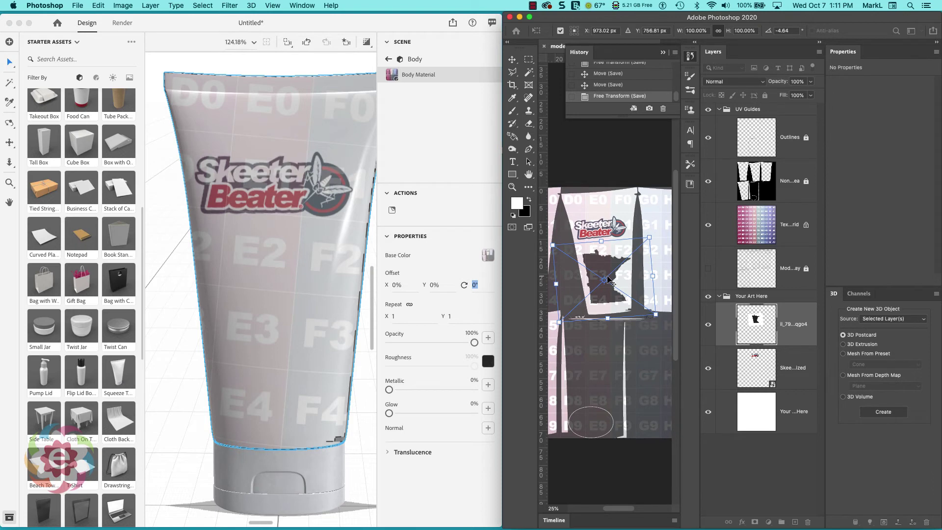
key(Return)
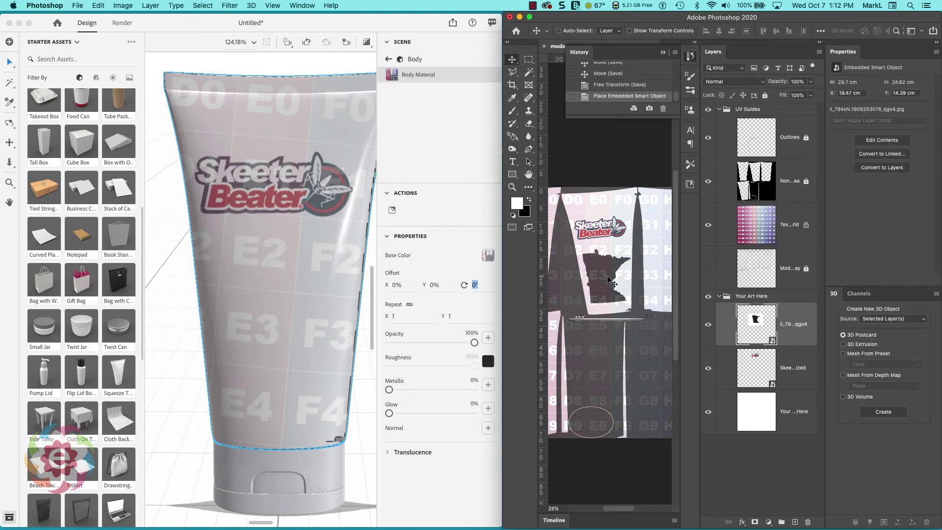
key(super)
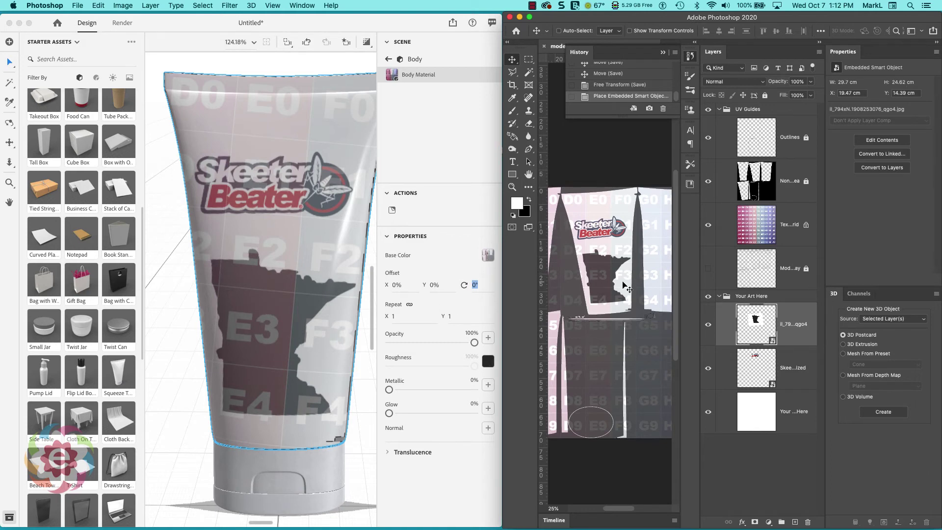
Rotate the Minnesota shape a little further, shift it slightly right and up, and save
key(super+t)
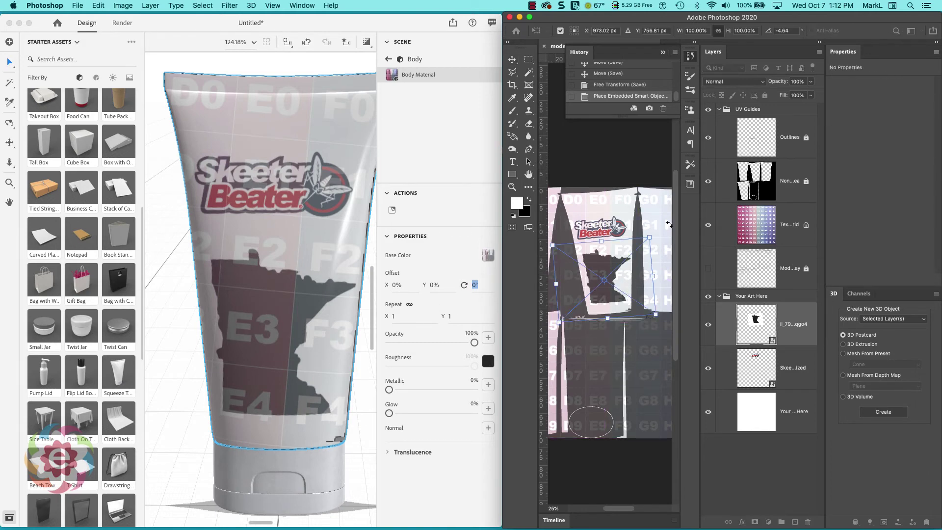
drag(659, 237, 654, 236)
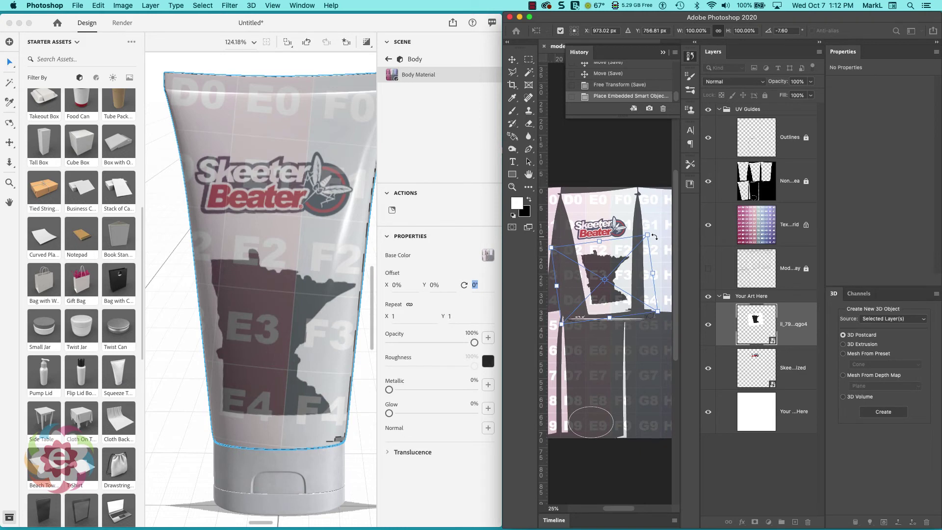
key(Return)
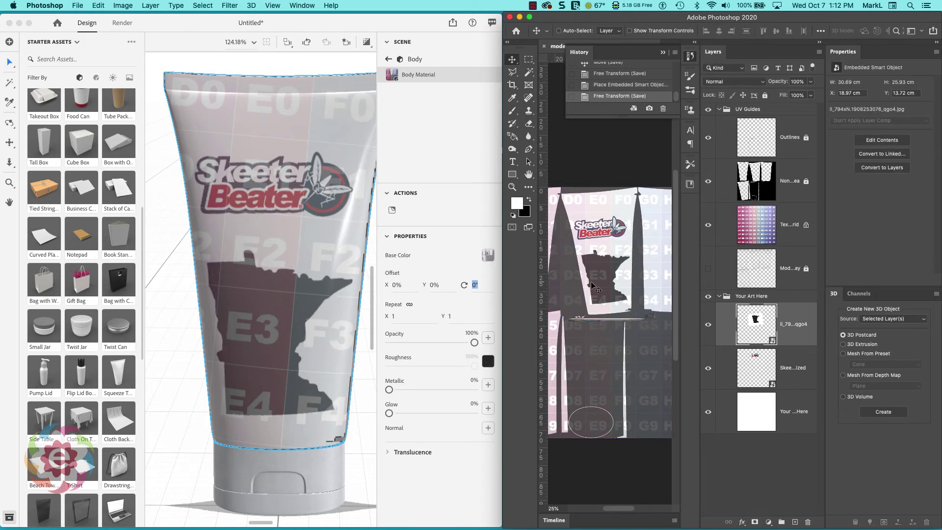
mouse_move(599, 285)
mouse_down()
mouse_move(599, 273)
mouse_move(602, 281)
mouse_up()
key(super+s)
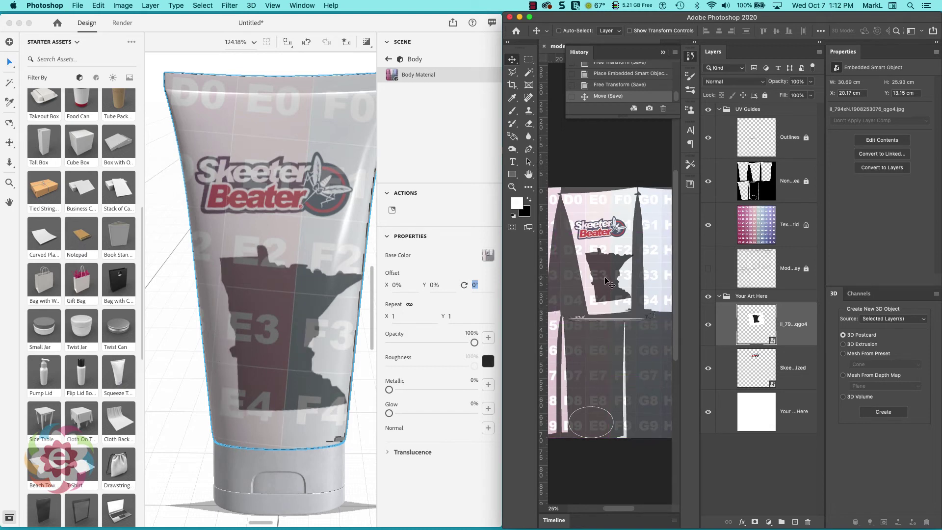
Nudge the Minnesota shape left and down, save, and widen the layers list
key(shift+Left)
key(shift+Left)
key(shift+Left)
key(shift+Down)
key(super+s)
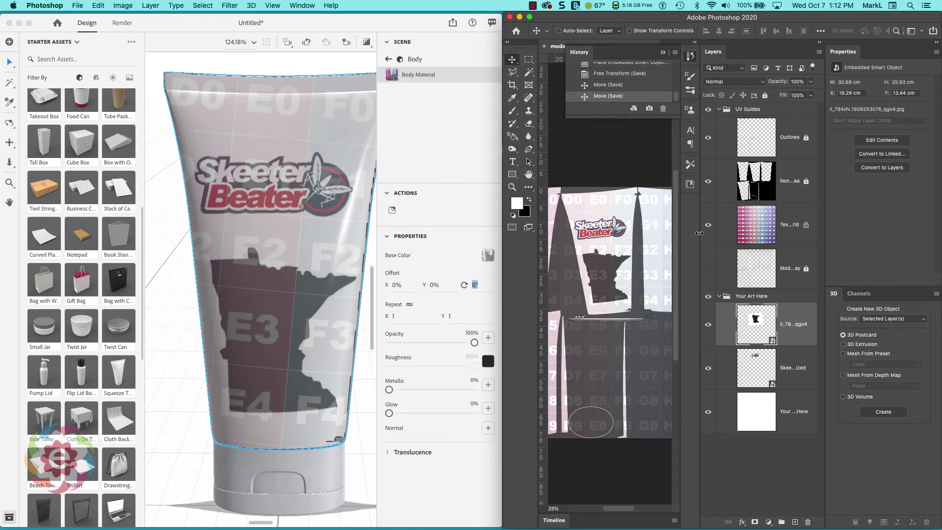
drag(698, 233, 681, 237)
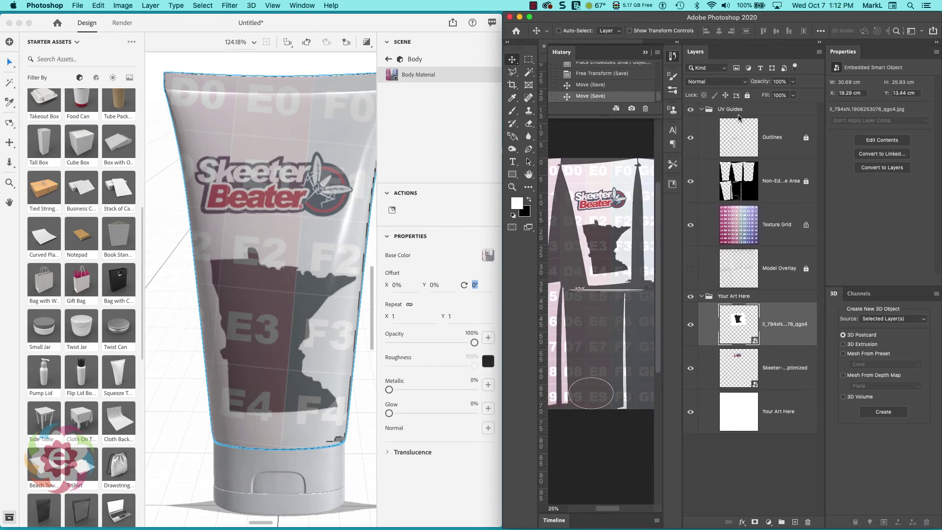
Hide the Texture Grid layer and set the body material's texture rotation value to 1
click(791, 228)
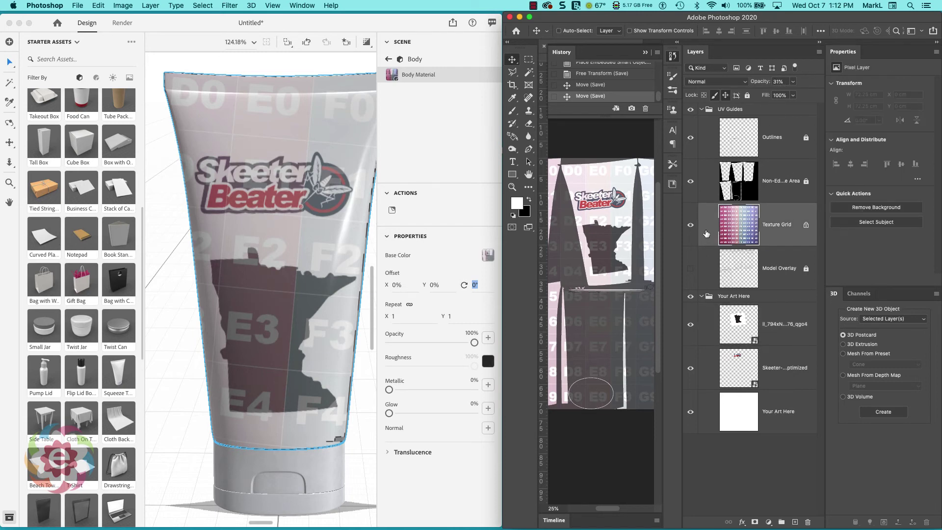
click(691, 226)
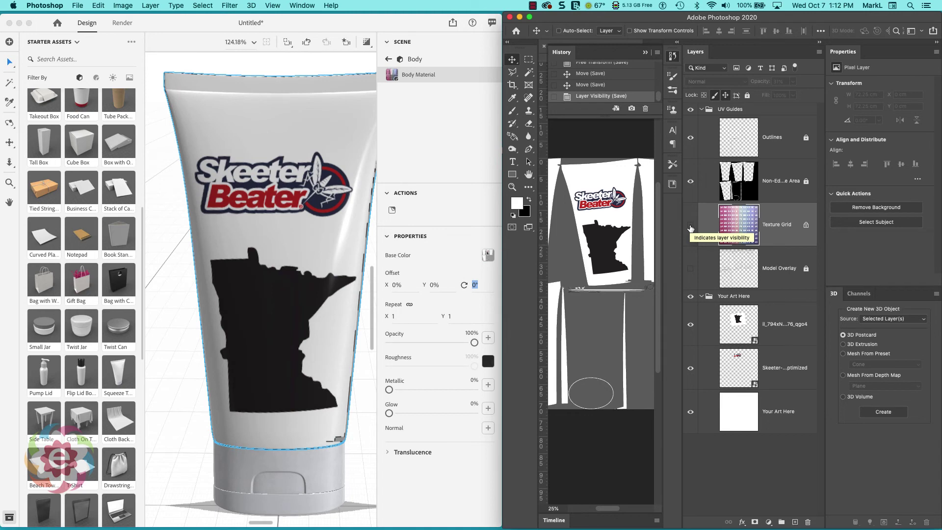
click(330, 66)
text(1)
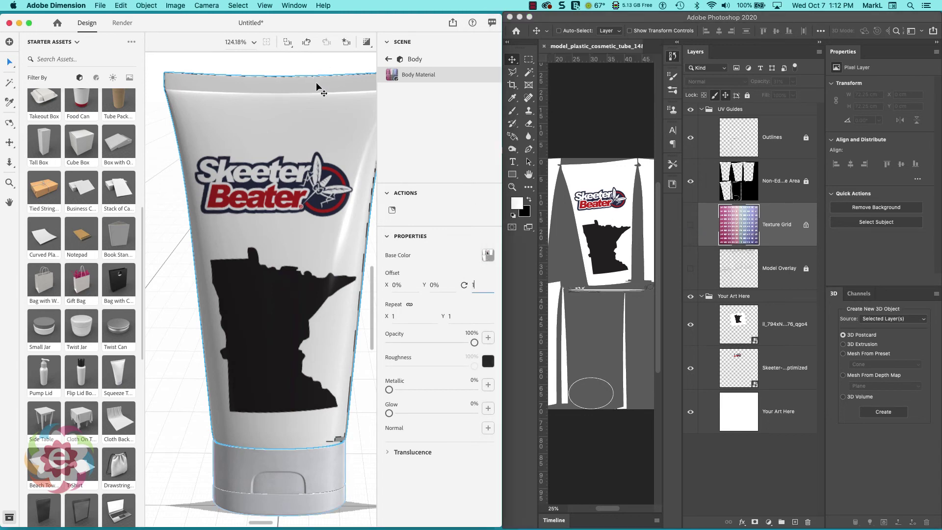
Select the tube body's material and orbit the view to the tube's side
click(310, 142)
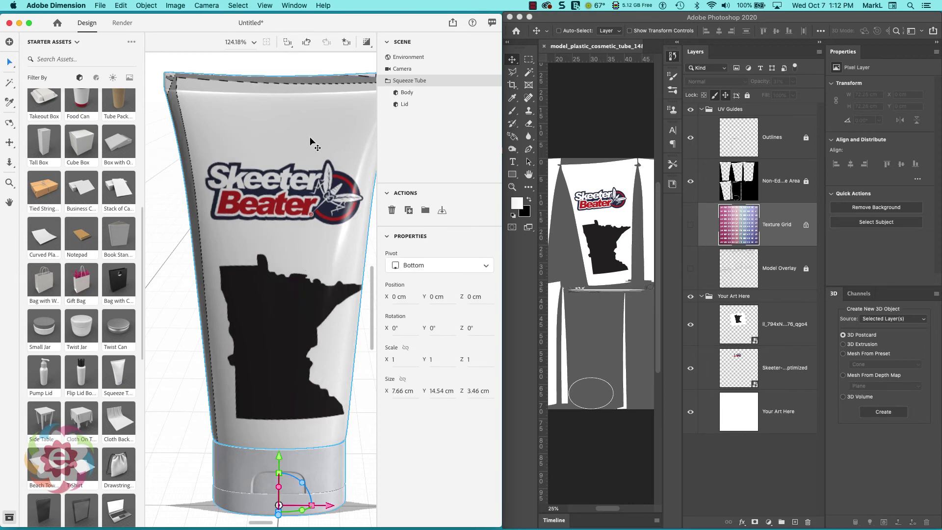
key(1)
double_click(310, 137)
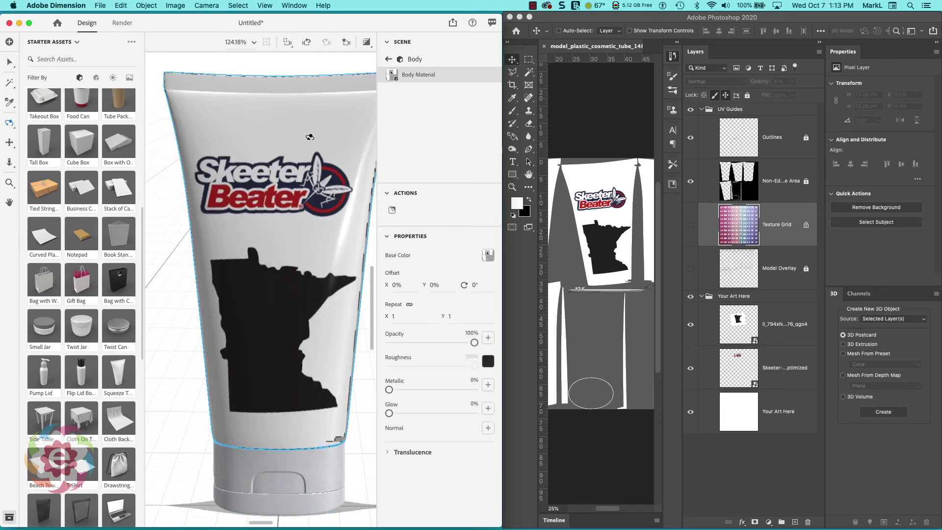
drag(313, 109, 259, 111)
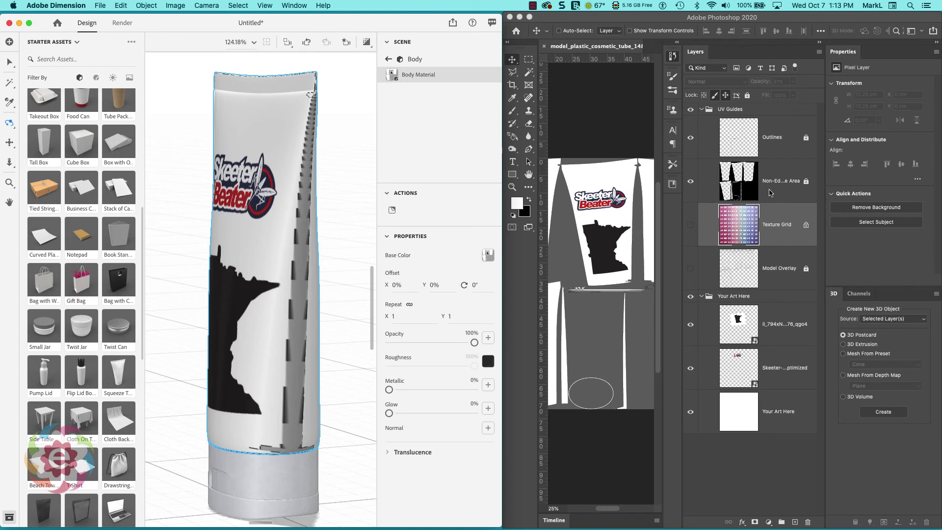
Hide the Non-Editable Area and Outlines layers and save so the seam lines disappear
click(683, 202)
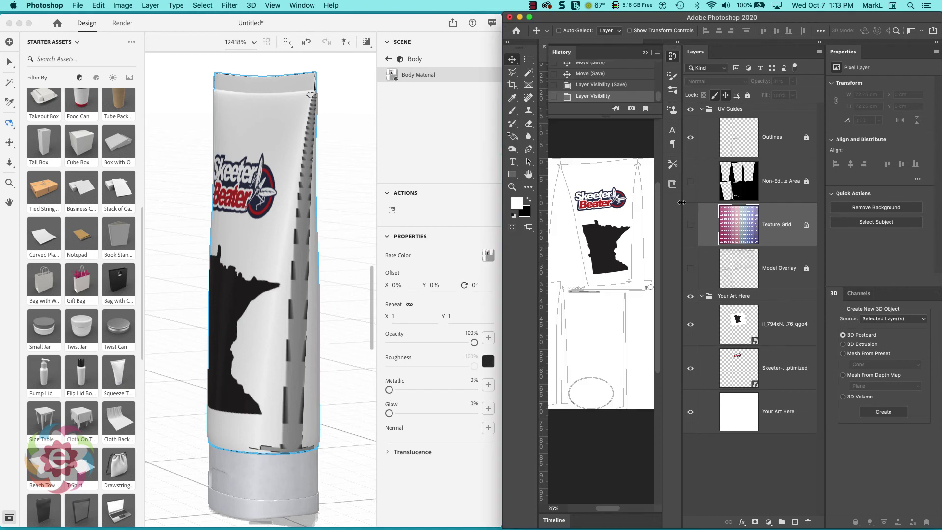
drag(681, 203, 664, 206)
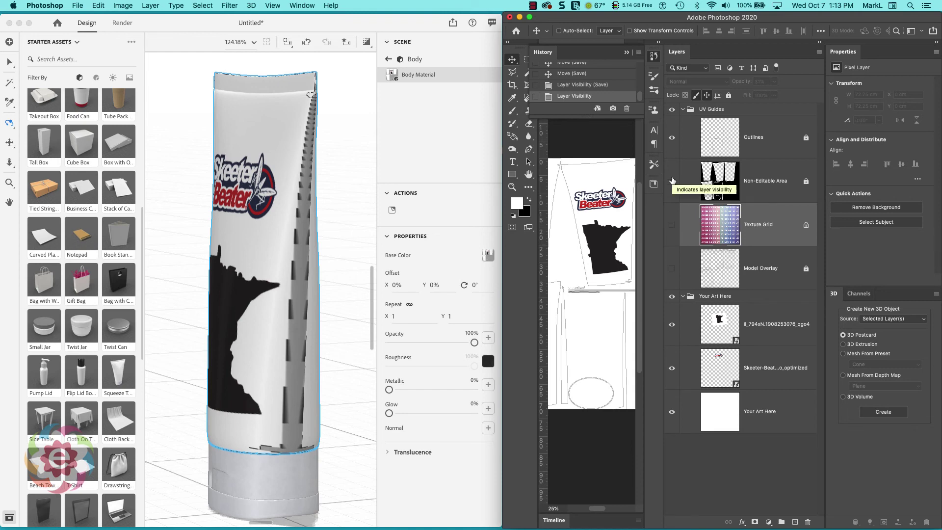
click(673, 139)
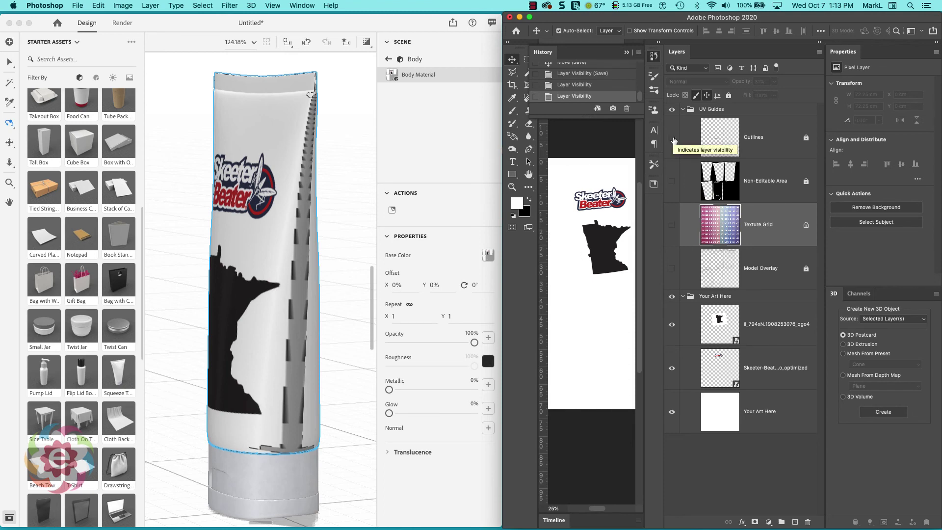
key(super+s)
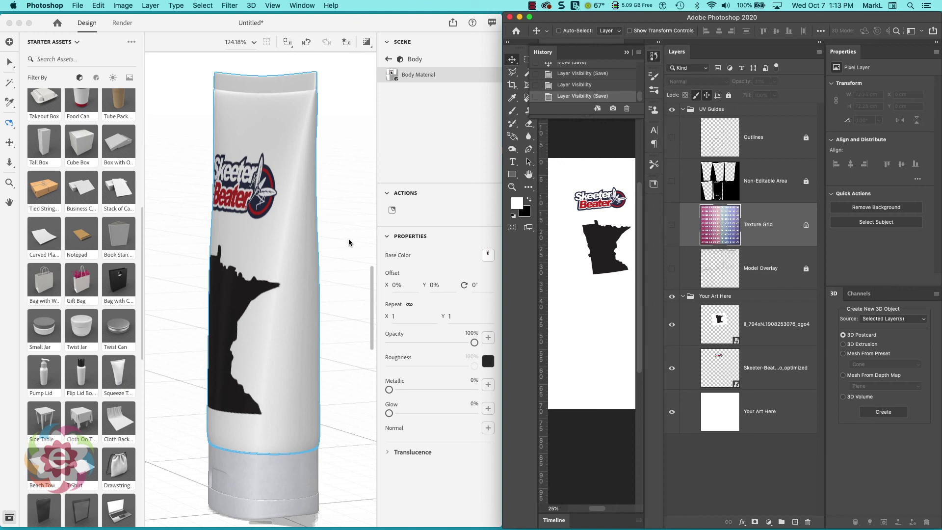
Fit the 3000 x 3000 canvas in view, orbit to tilt the tube, and dolly out
click(346, 208)
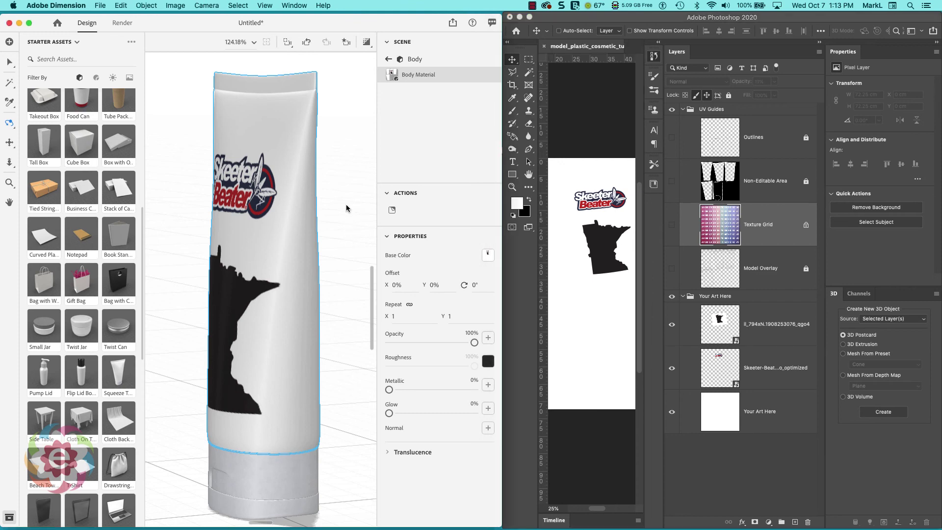
key(super+0)
drag(343, 210, 305, 269)
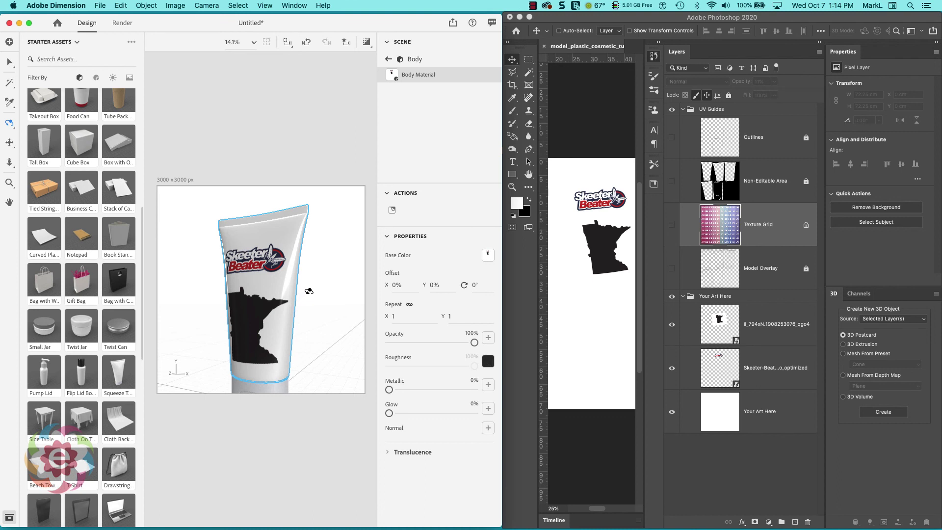
drag(309, 291, 315, 320)
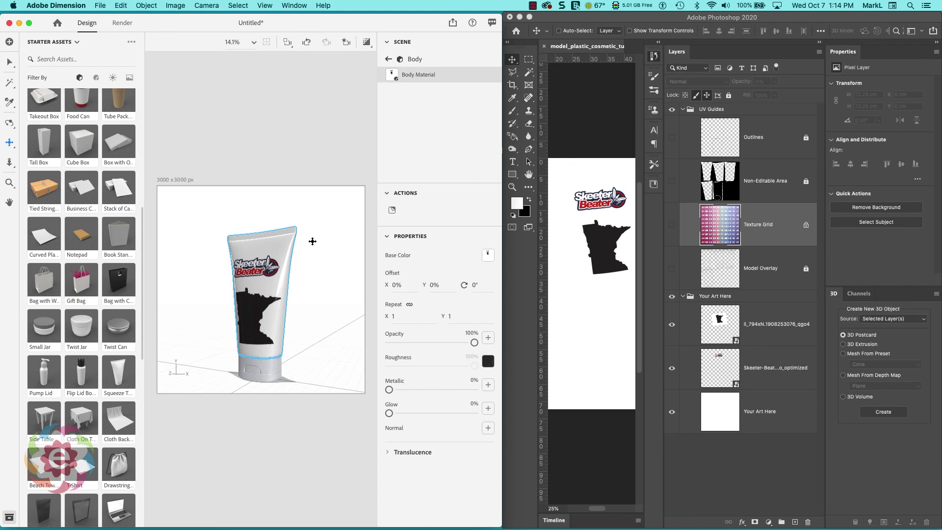